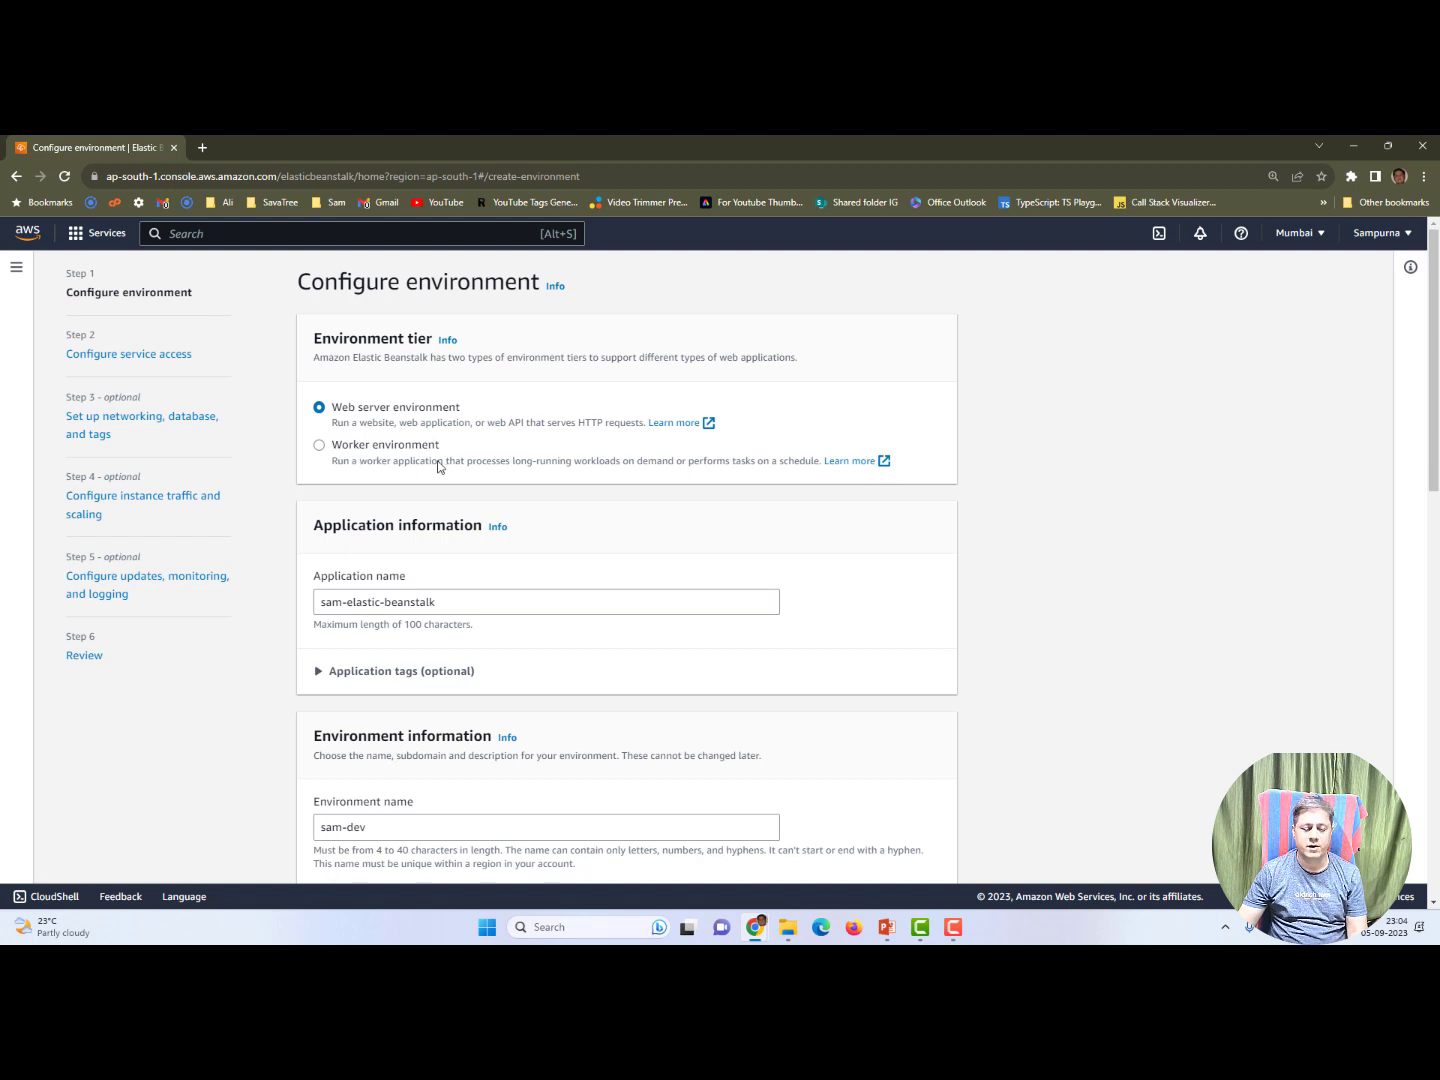
Examine the application name, application tags, environment name, domain and description fields of the environment configuration
scroll(576, 588, down, 1)
scroll(576, 588, down, 2)
drag(461, 454, 283, 453)
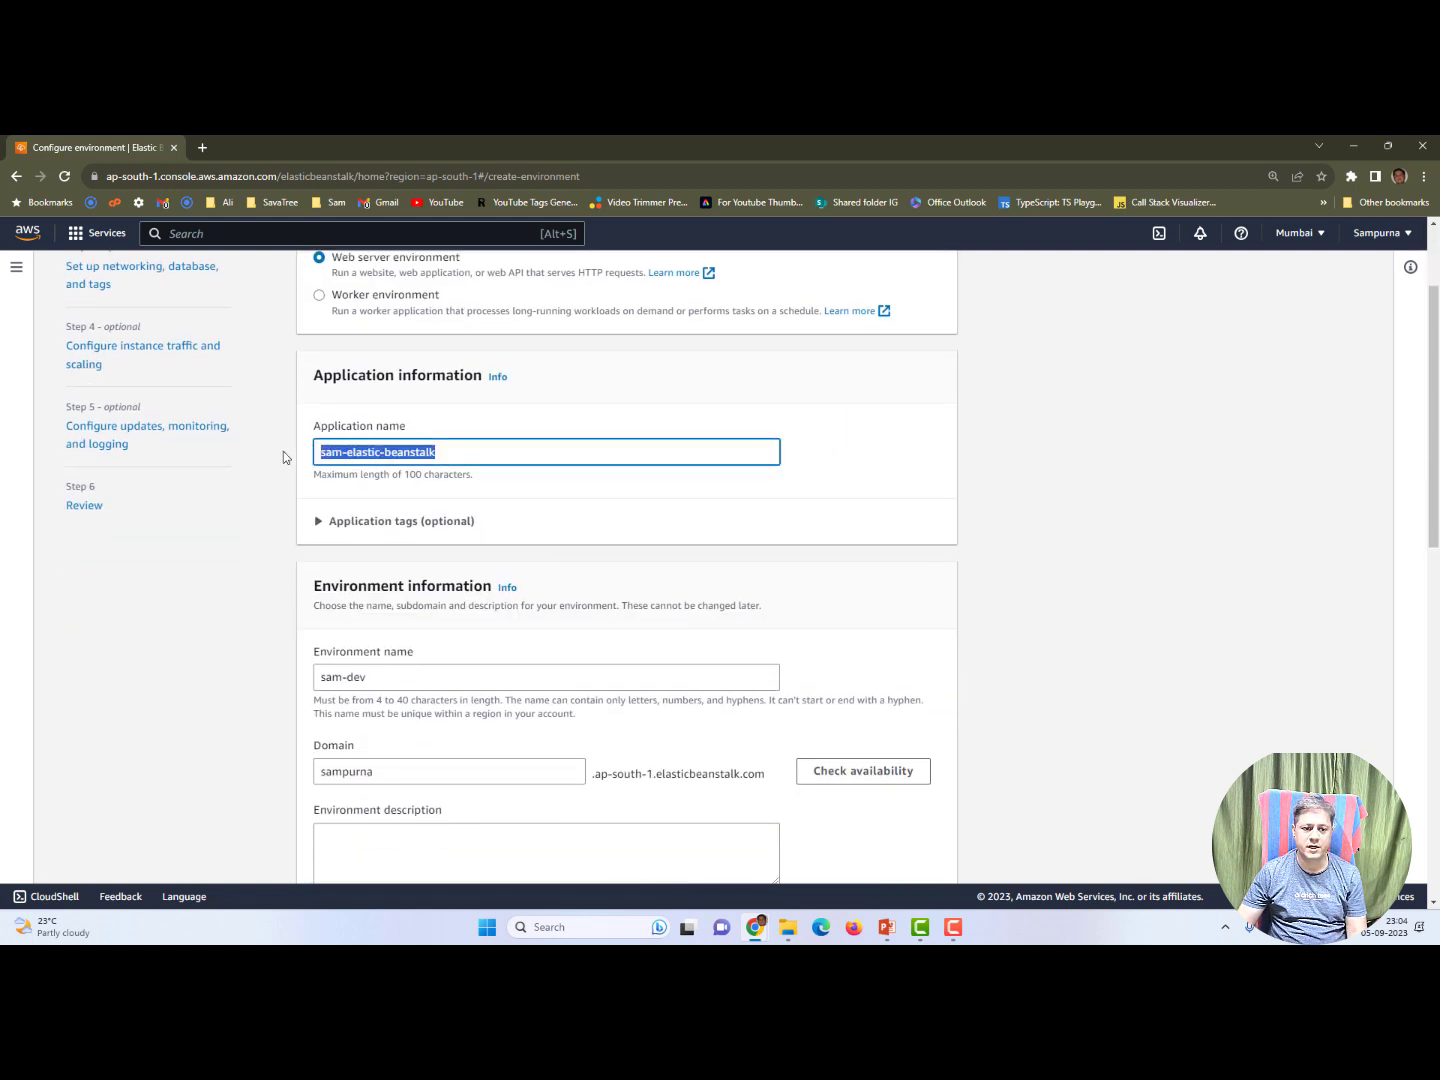
scroll(489, 585, down, 1)
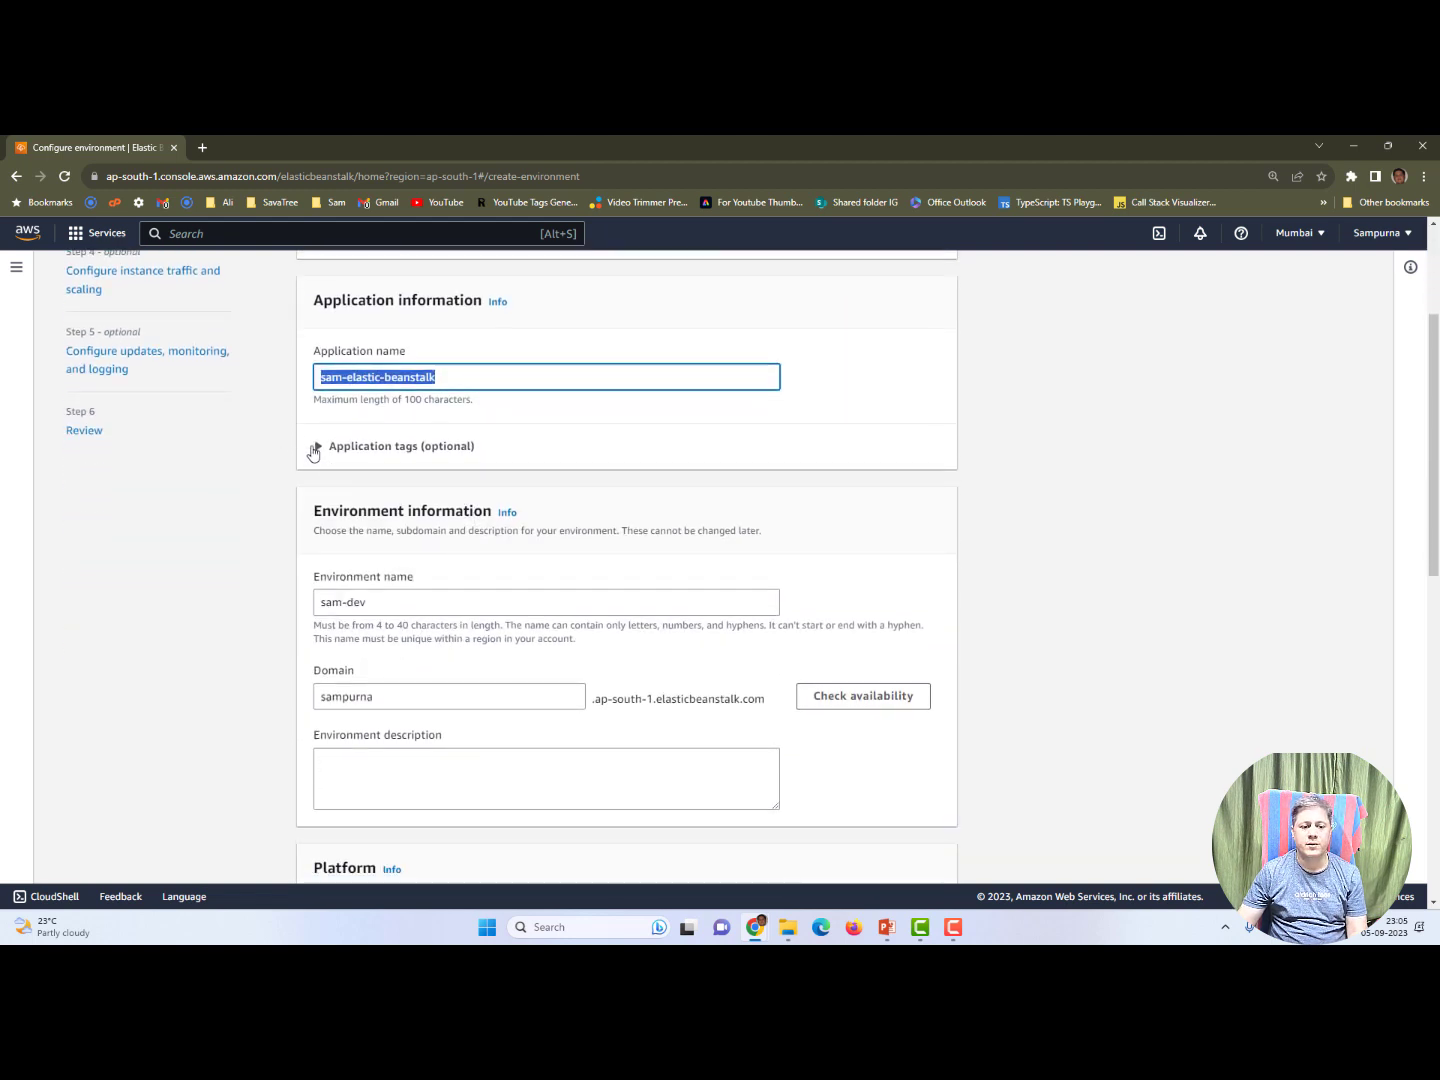
click(320, 447)
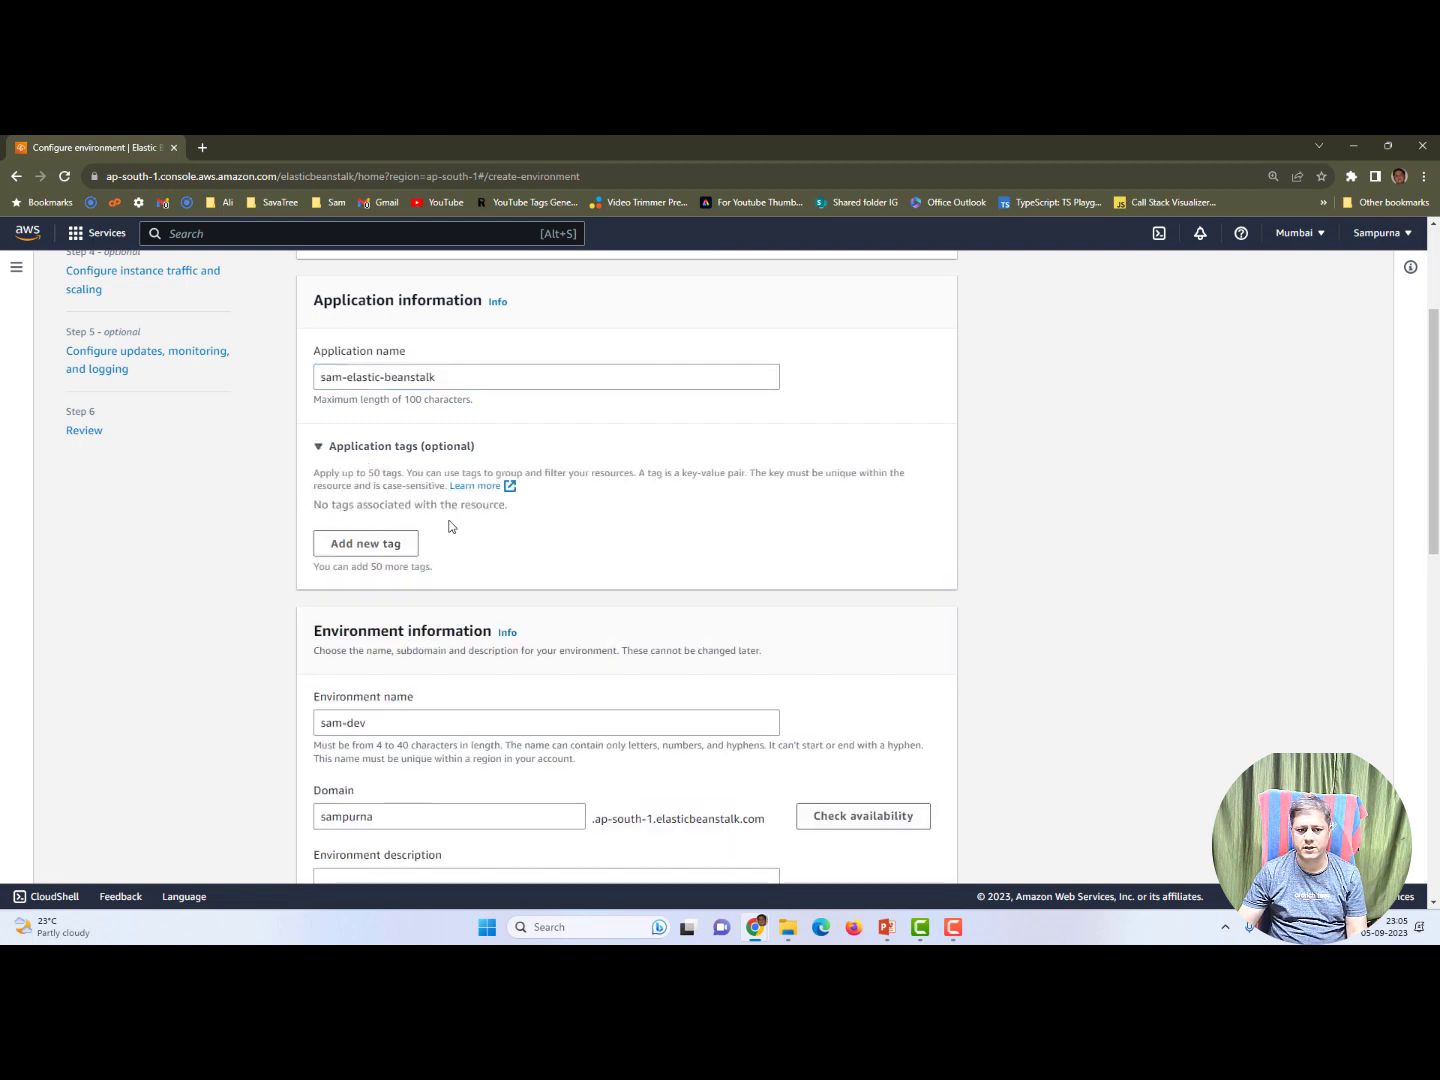
scroll(491, 543, down, 2)
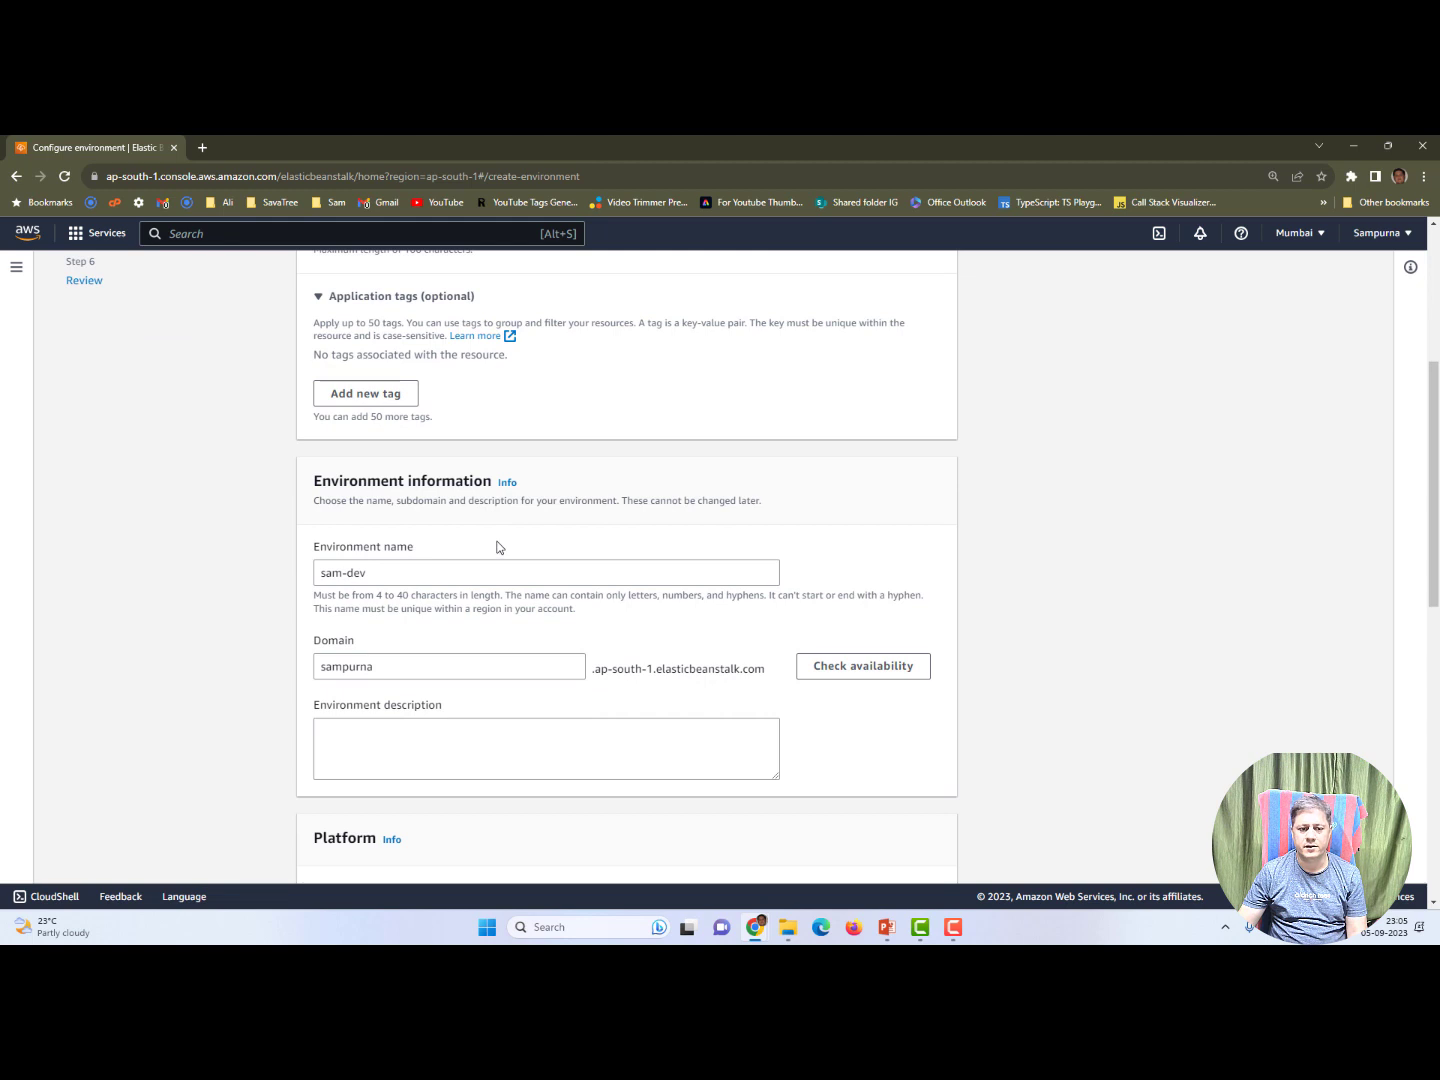
scroll(497, 545, down, 1)
triple_click(354, 498)
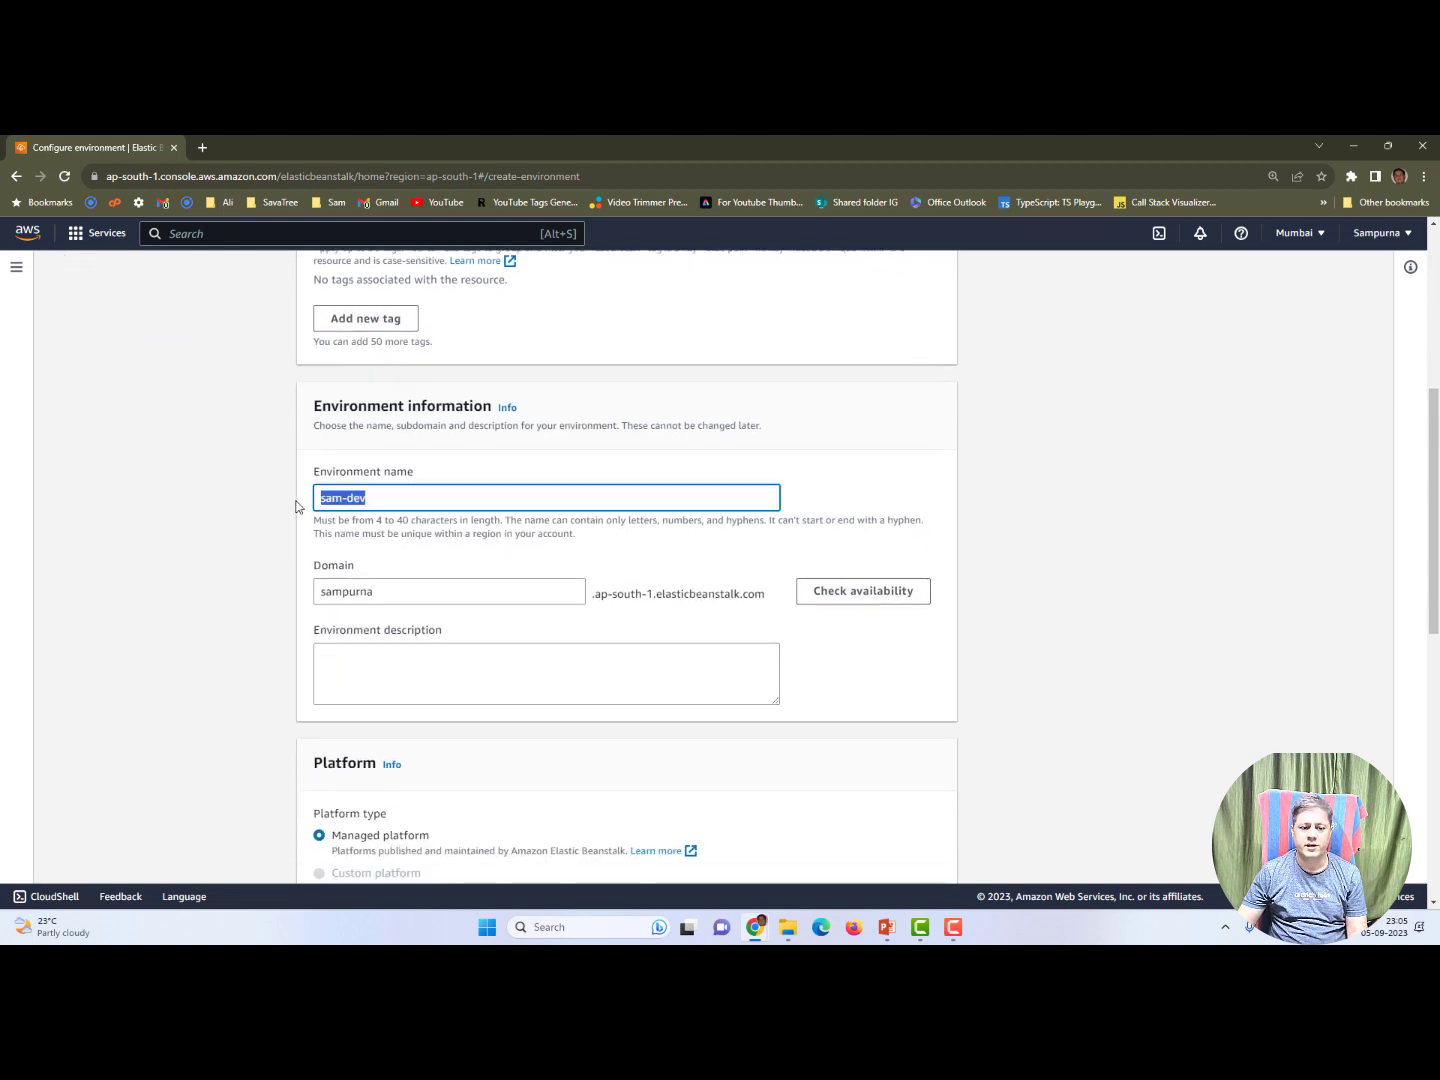
scroll(403, 463, down, 2)
triple_click(351, 445)
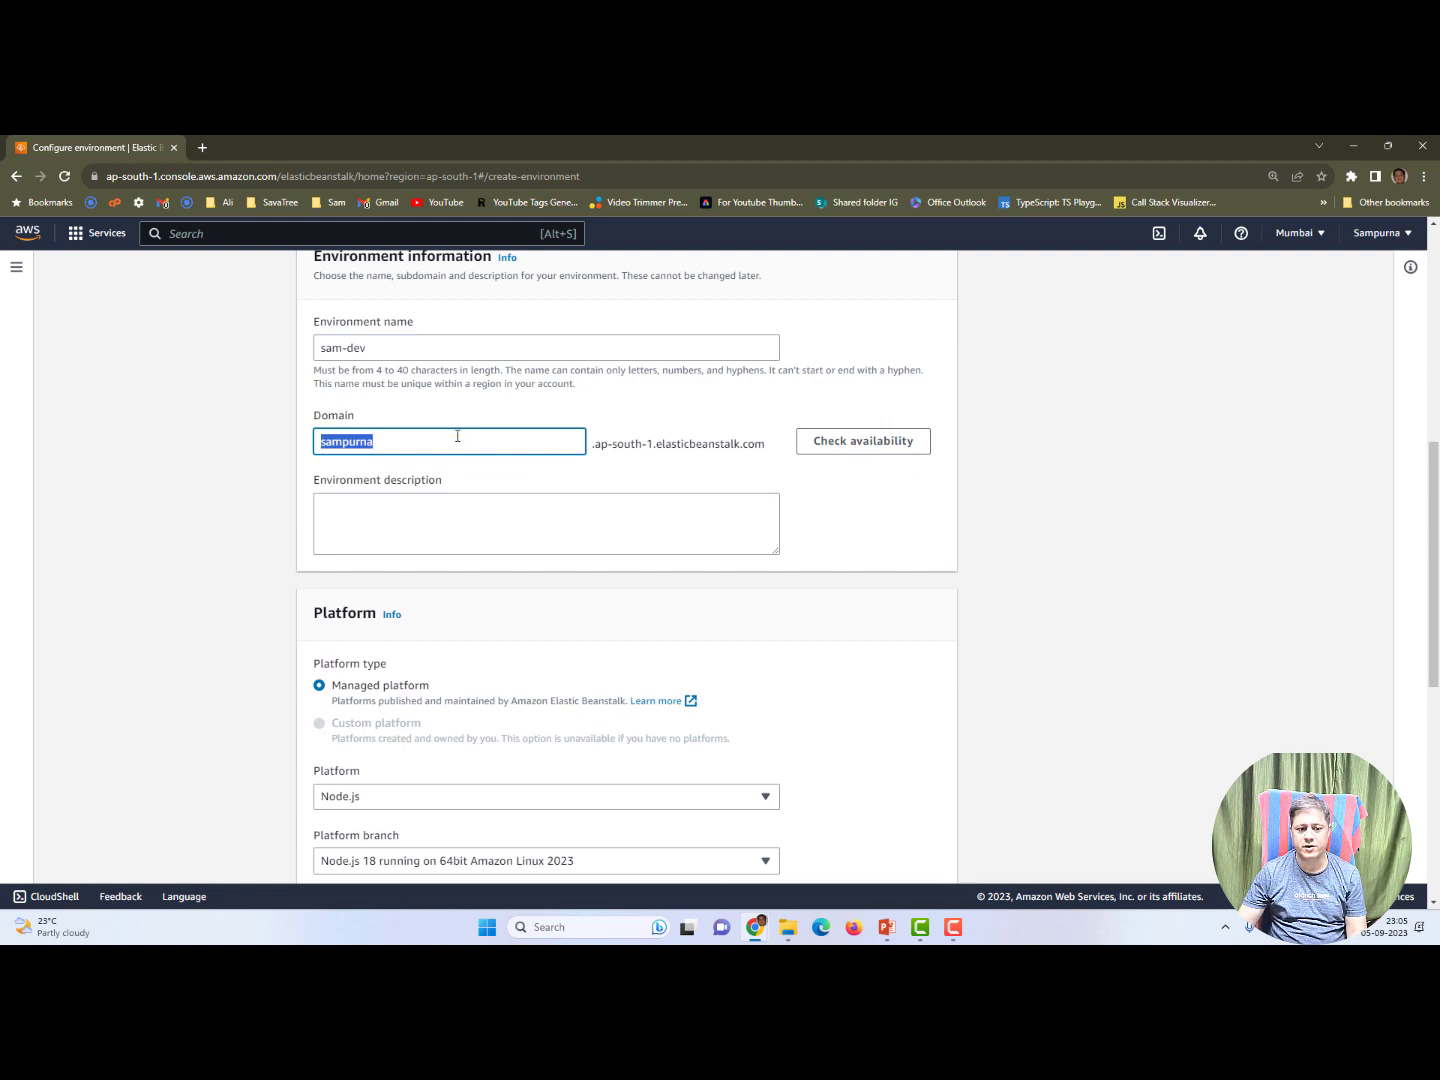
scroll(506, 536, down, 2)
click(459, 376)
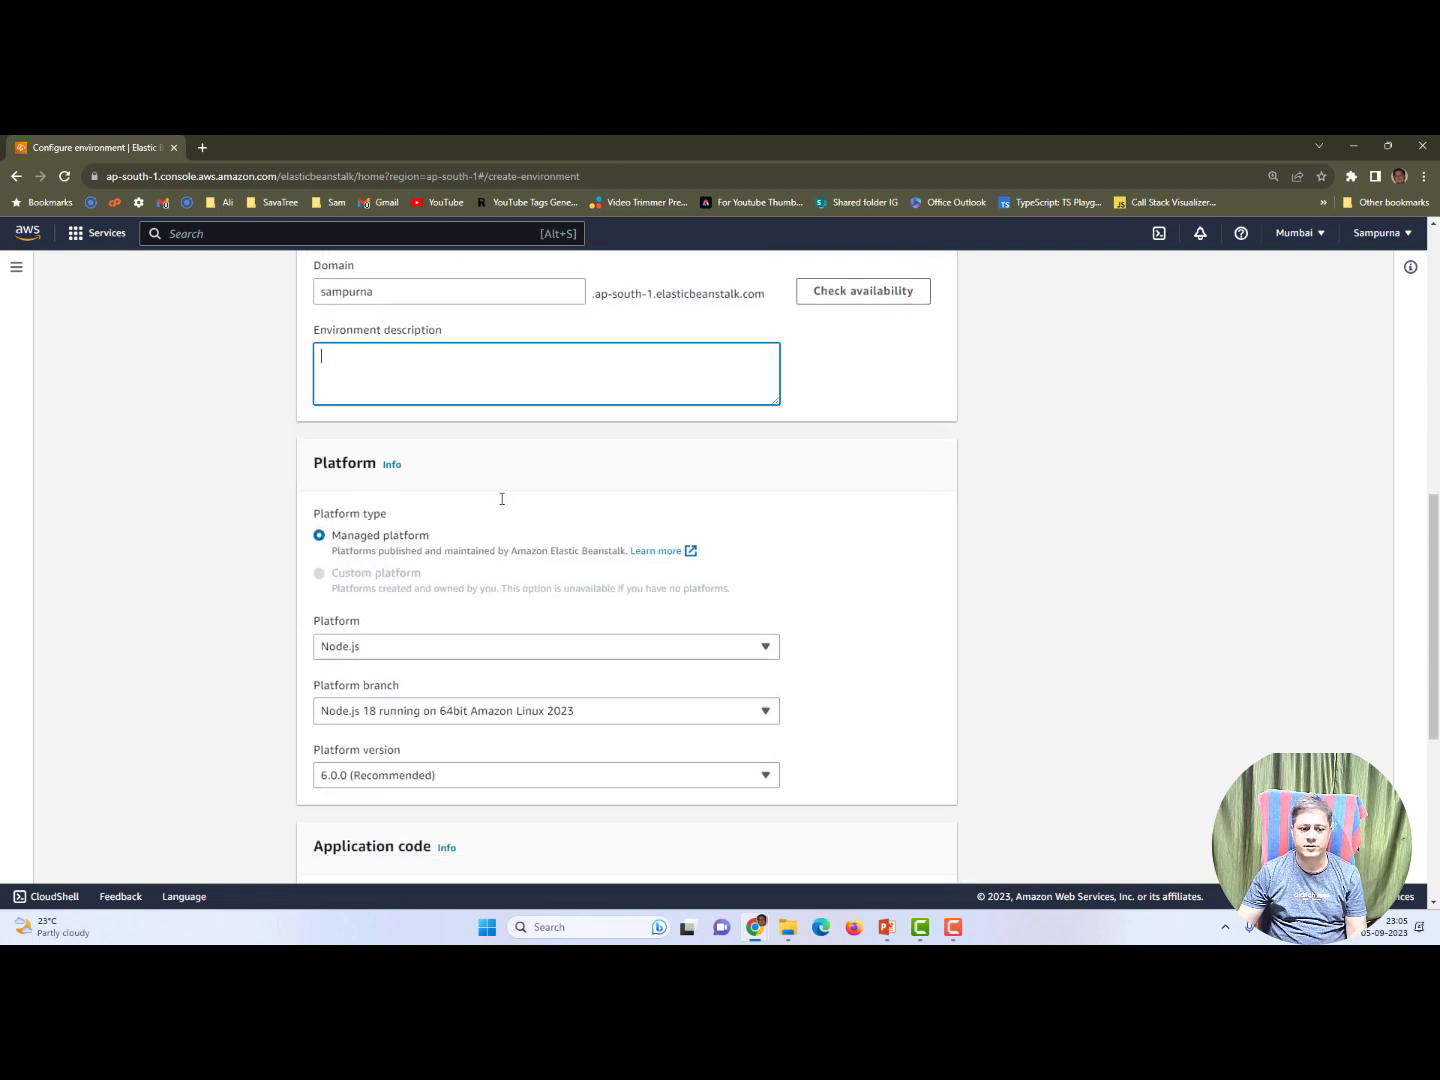
scroll(502, 499, down, 2)
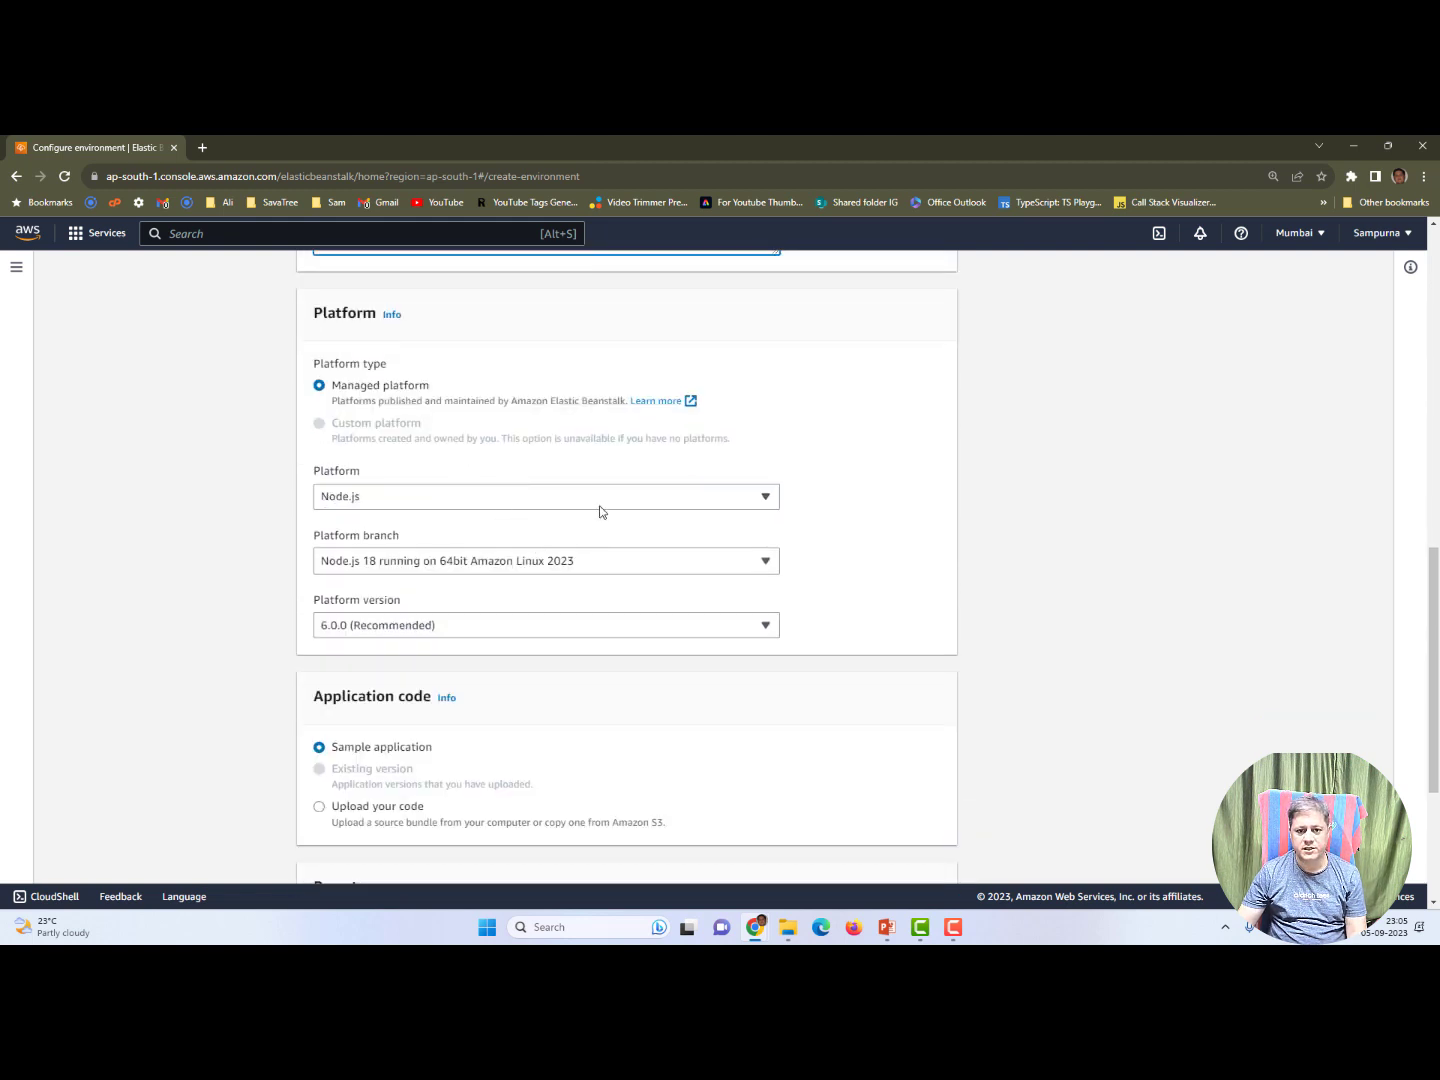
Examine the available managed platforms and the Node.js platform branches and versions
click(537, 499)
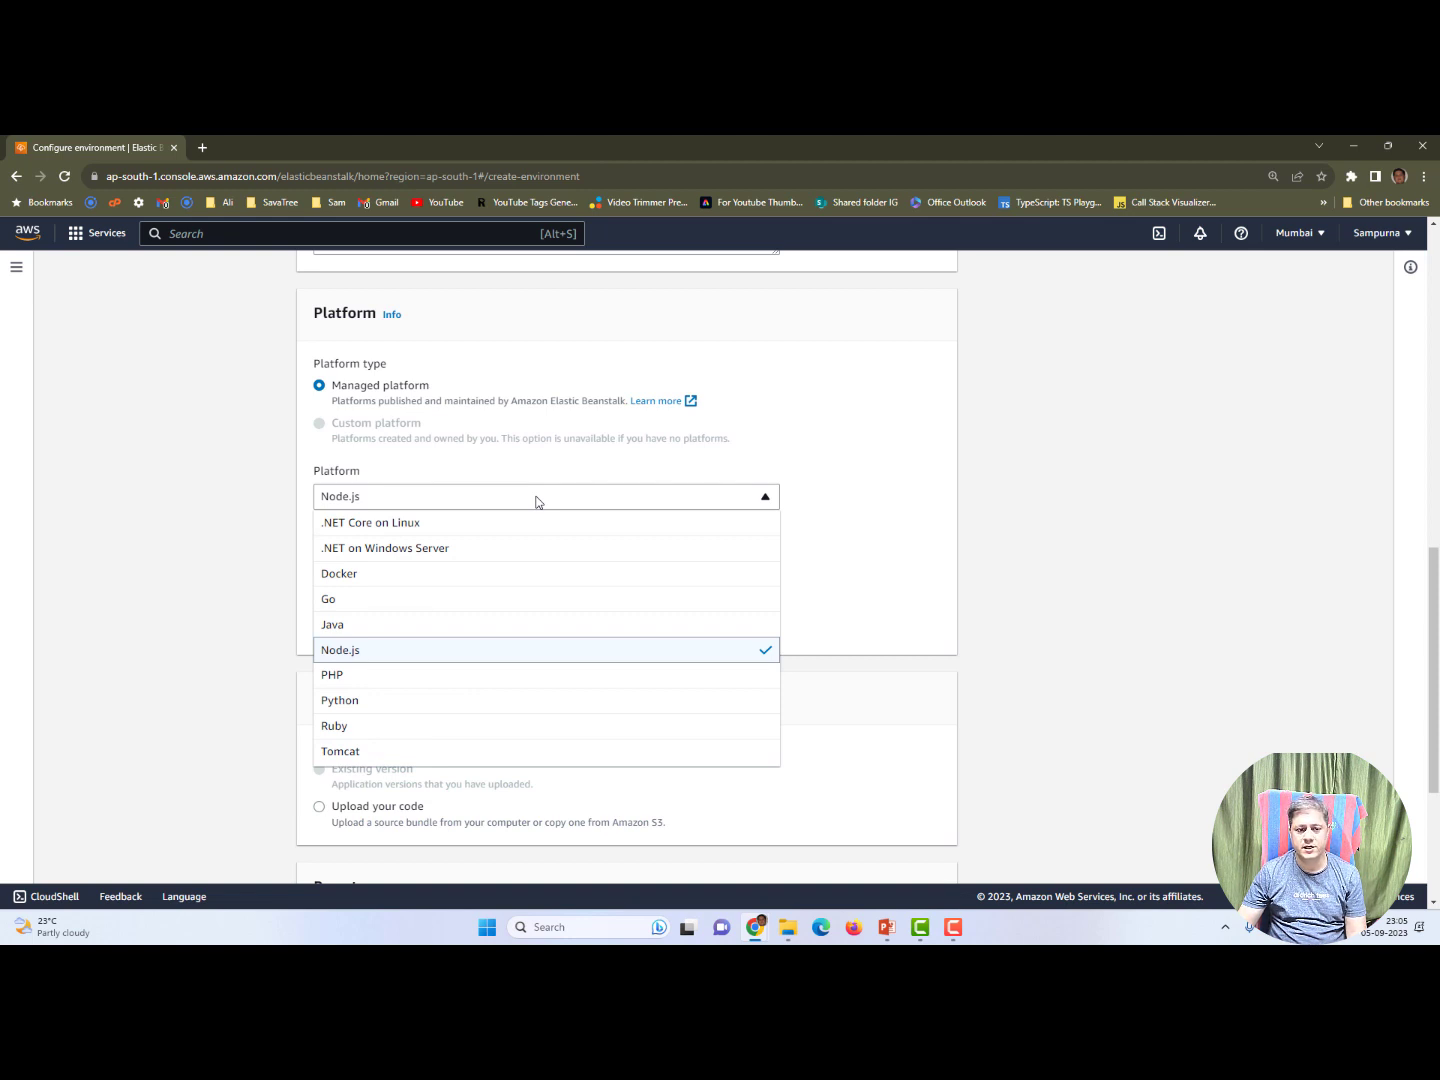
click(536, 499)
click(619, 566)
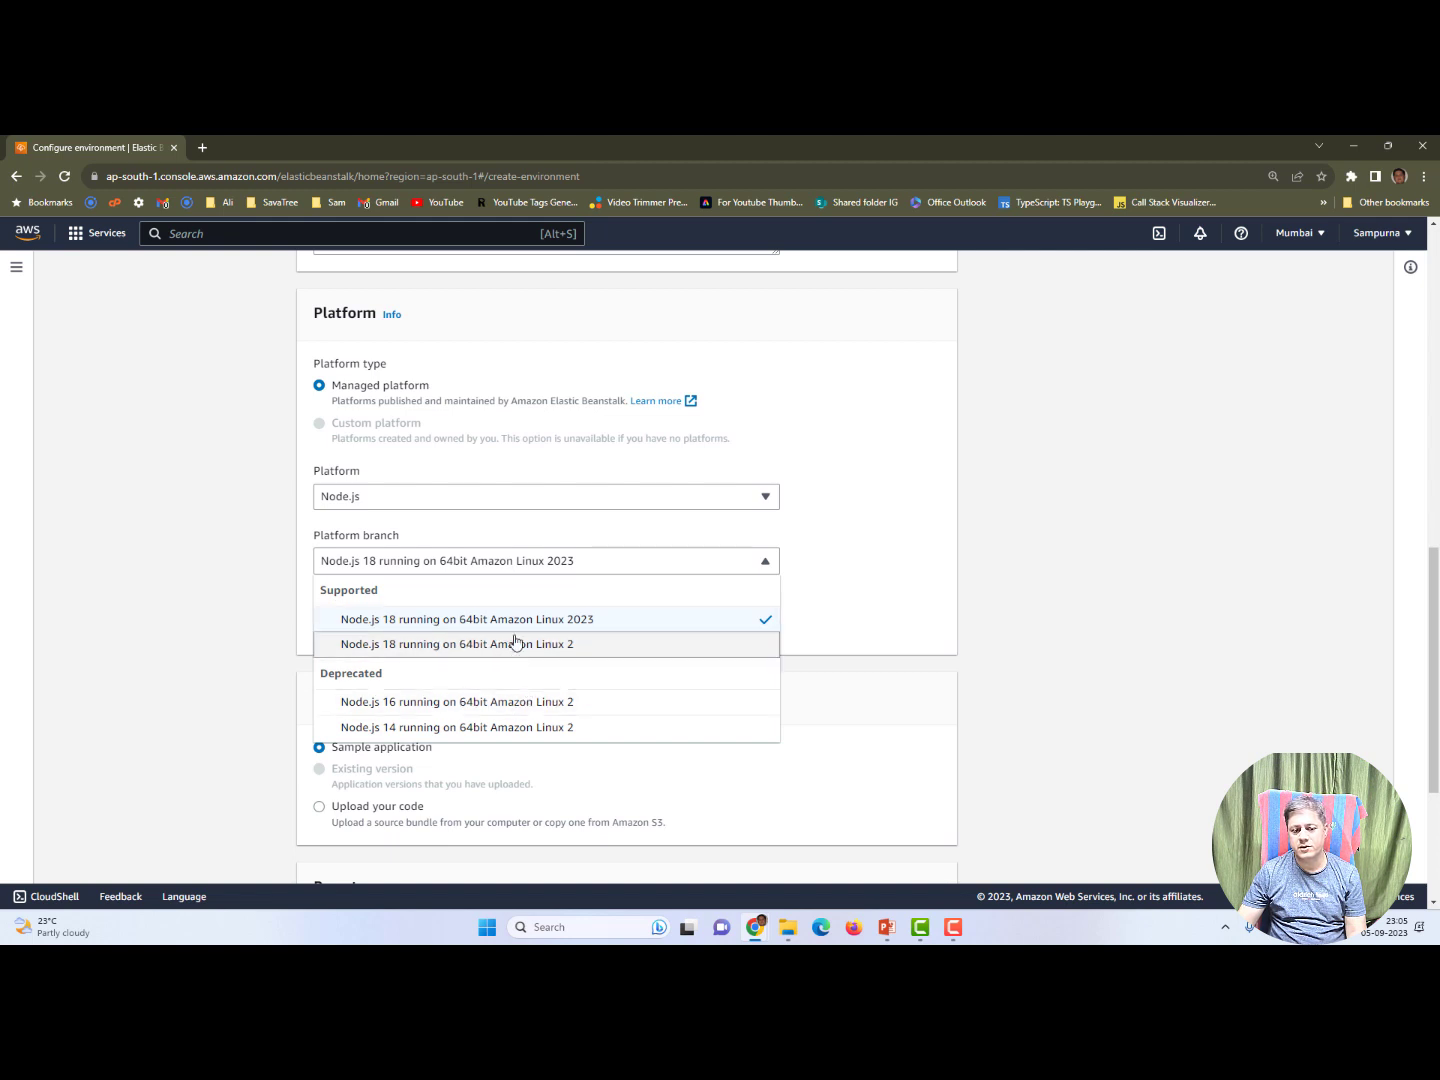
click(922, 572)
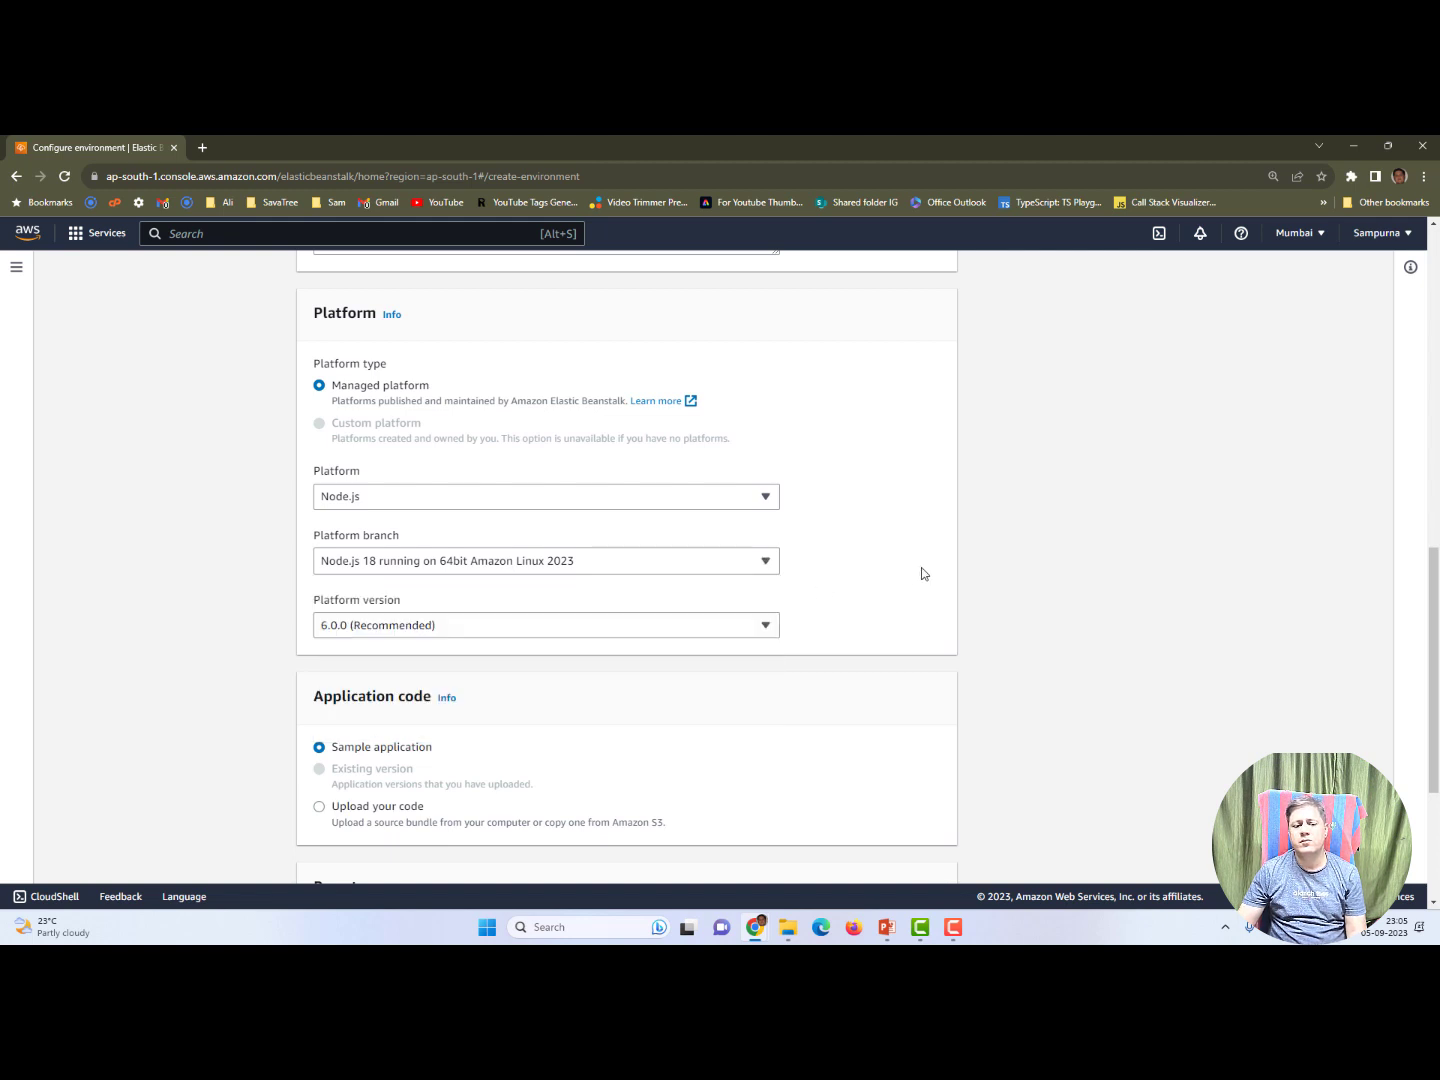
scroll(671, 609, down, 1)
click(617, 555)
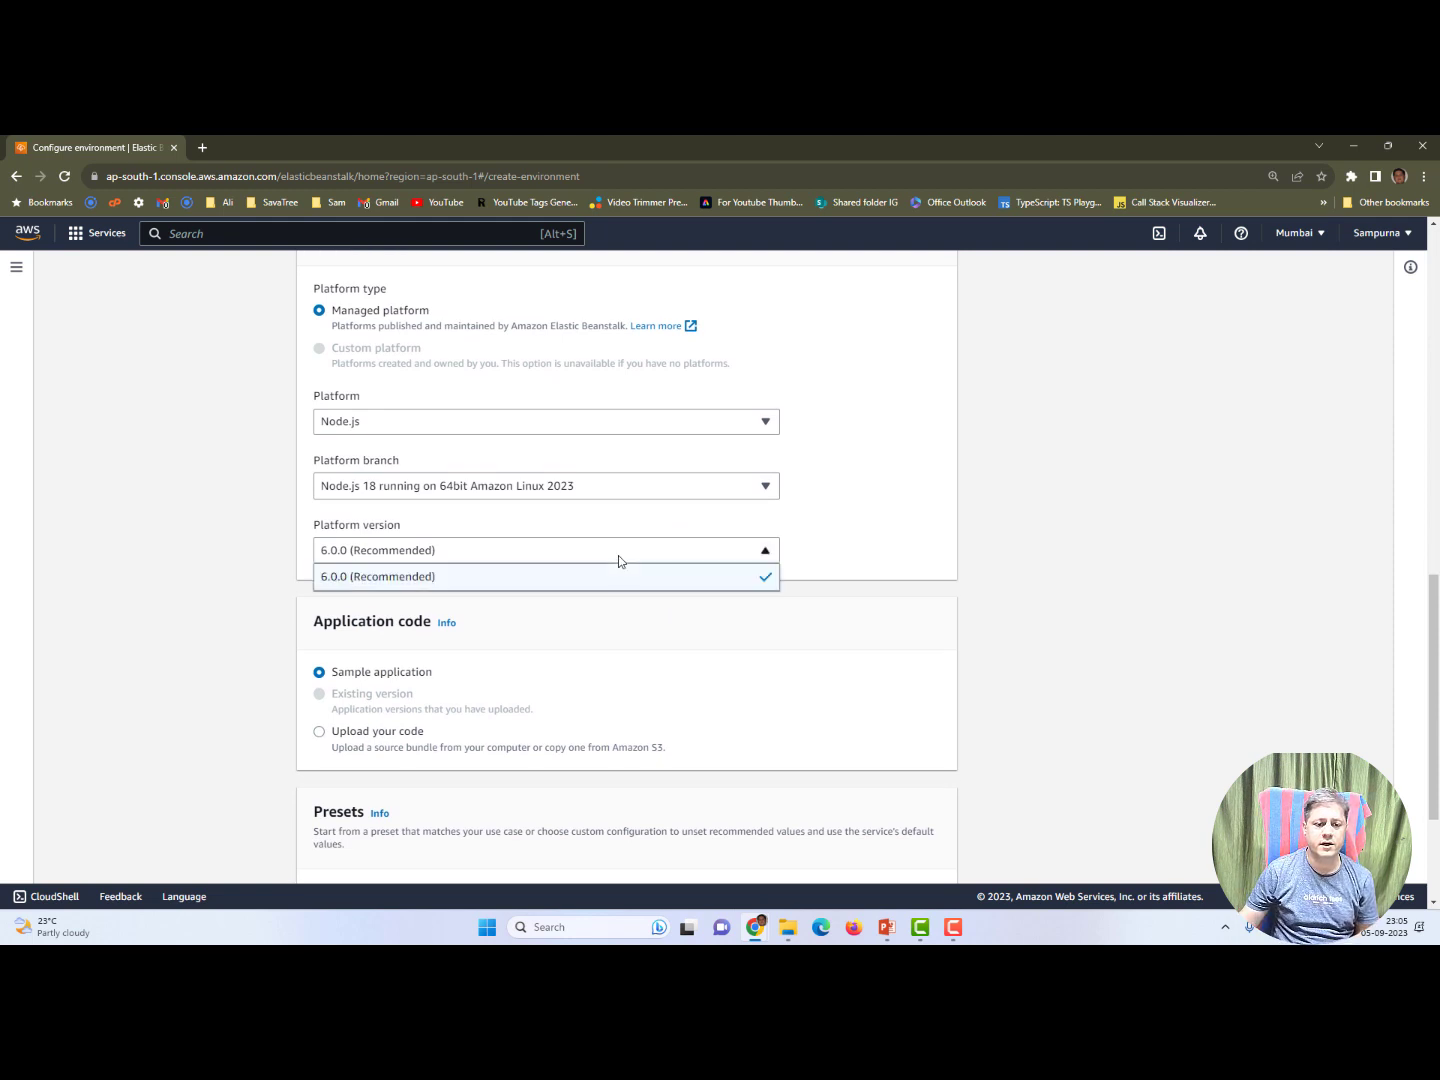
click(618, 554)
Set the platform to PHP and review its available platform branches
click(510, 430)
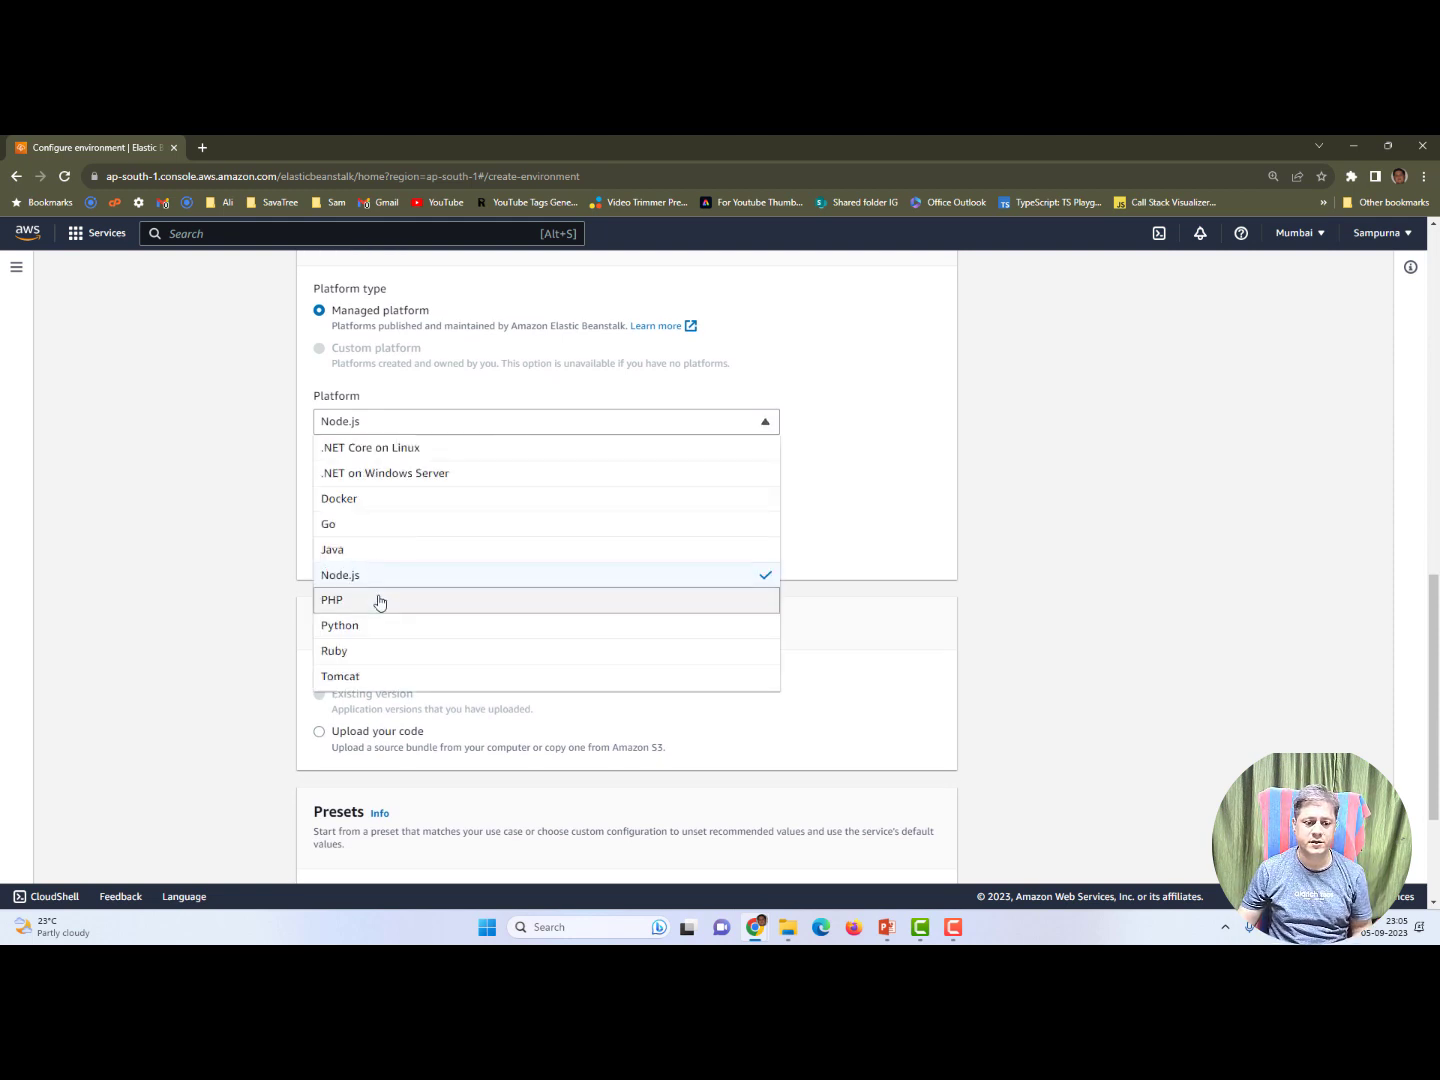
click(417, 599)
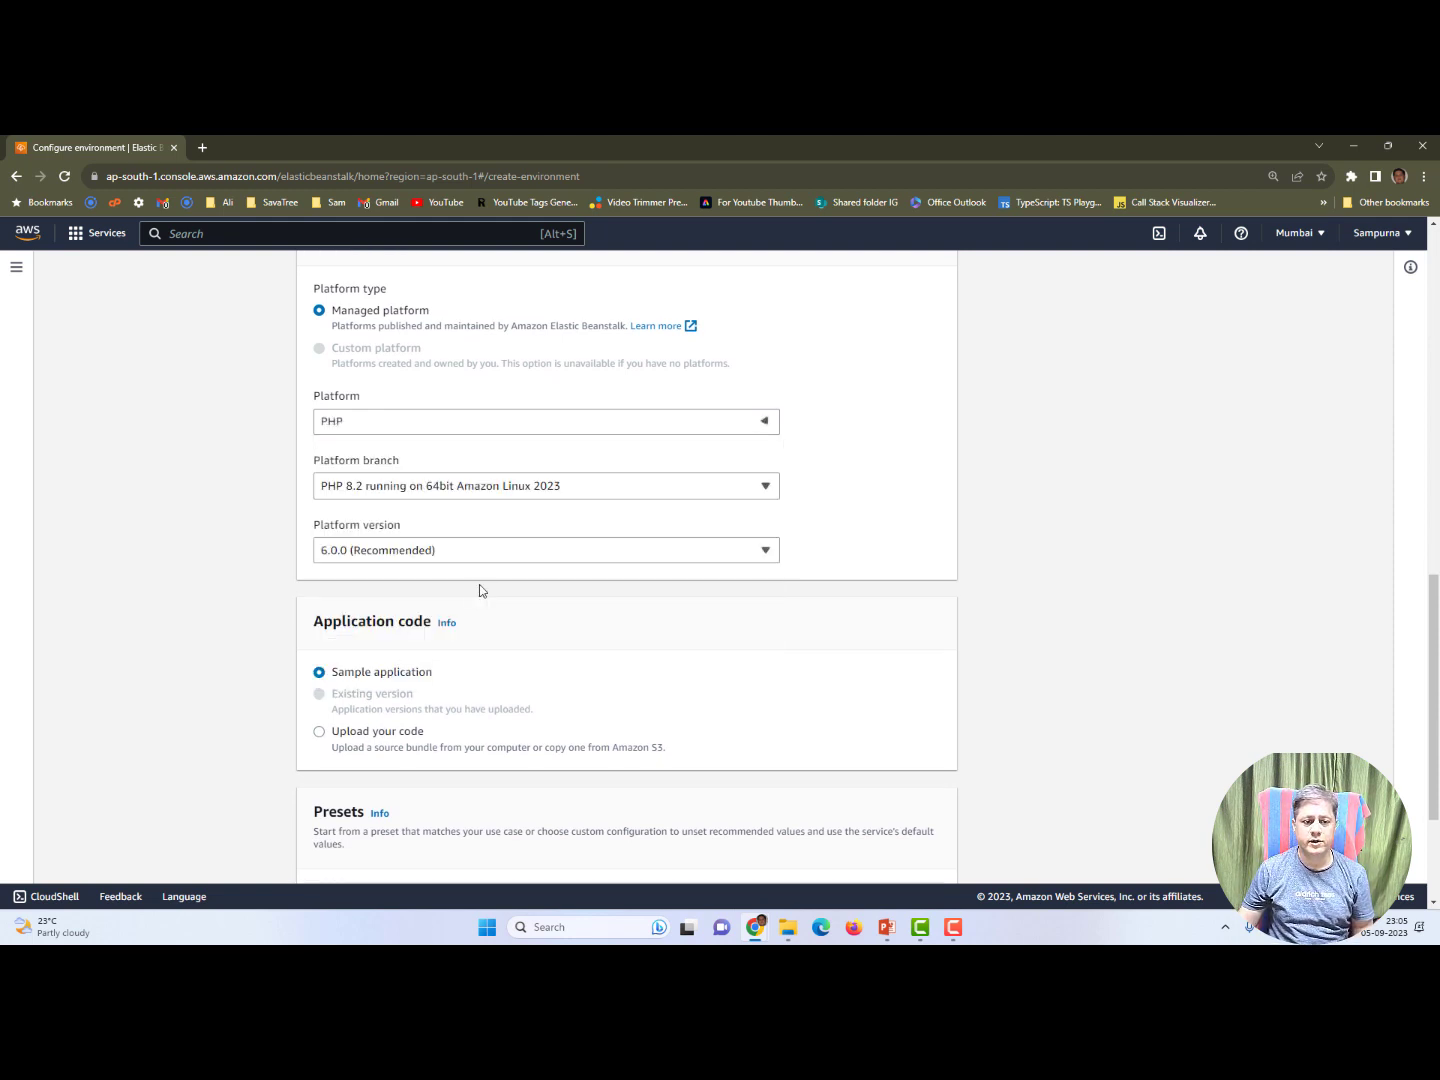
click(540, 488)
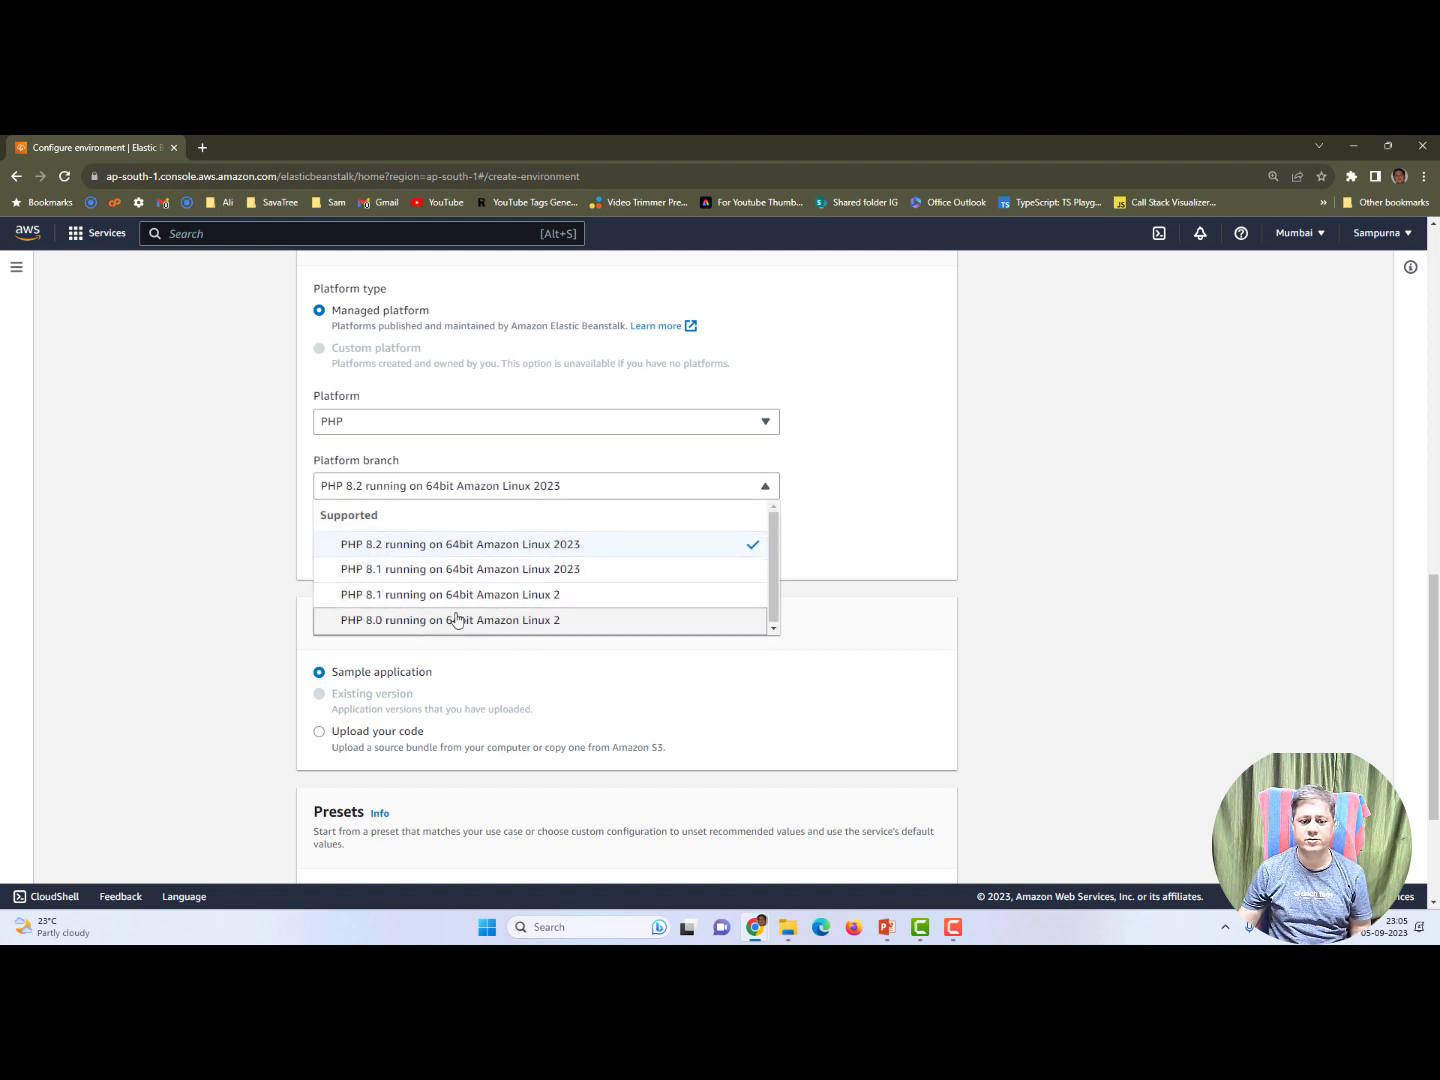
click(906, 509)
Inspect the Upload your code options for a local file and a public S3 URL, and set the application code back to Sample application
scroll(700, 596, down, 3)
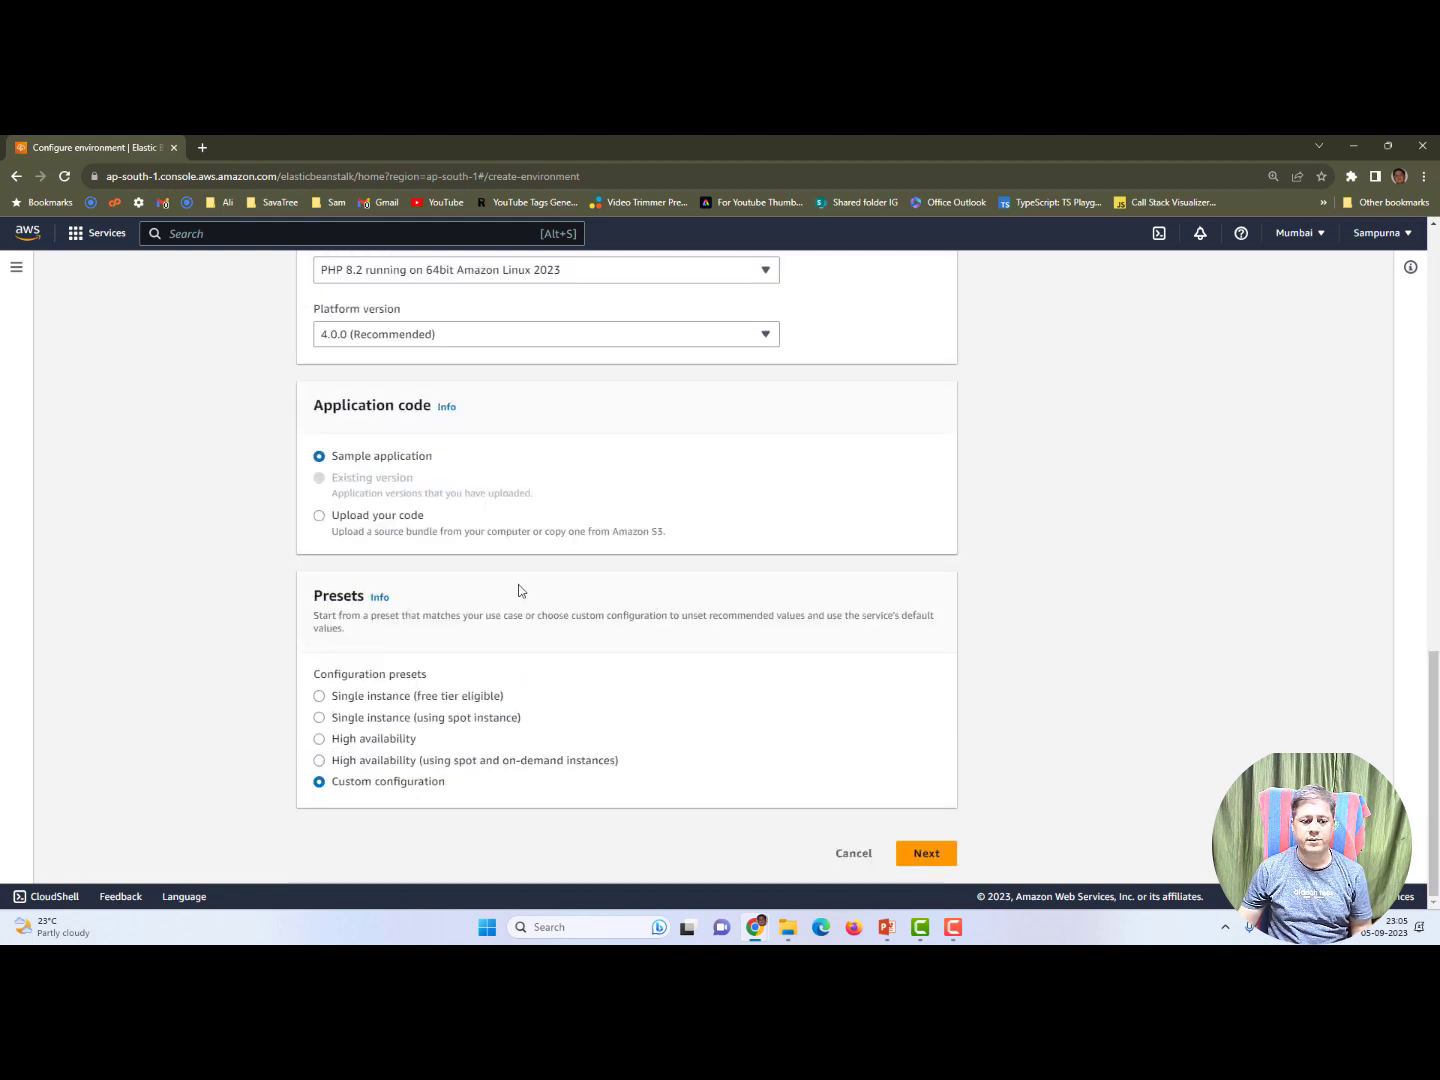
click(320, 518)
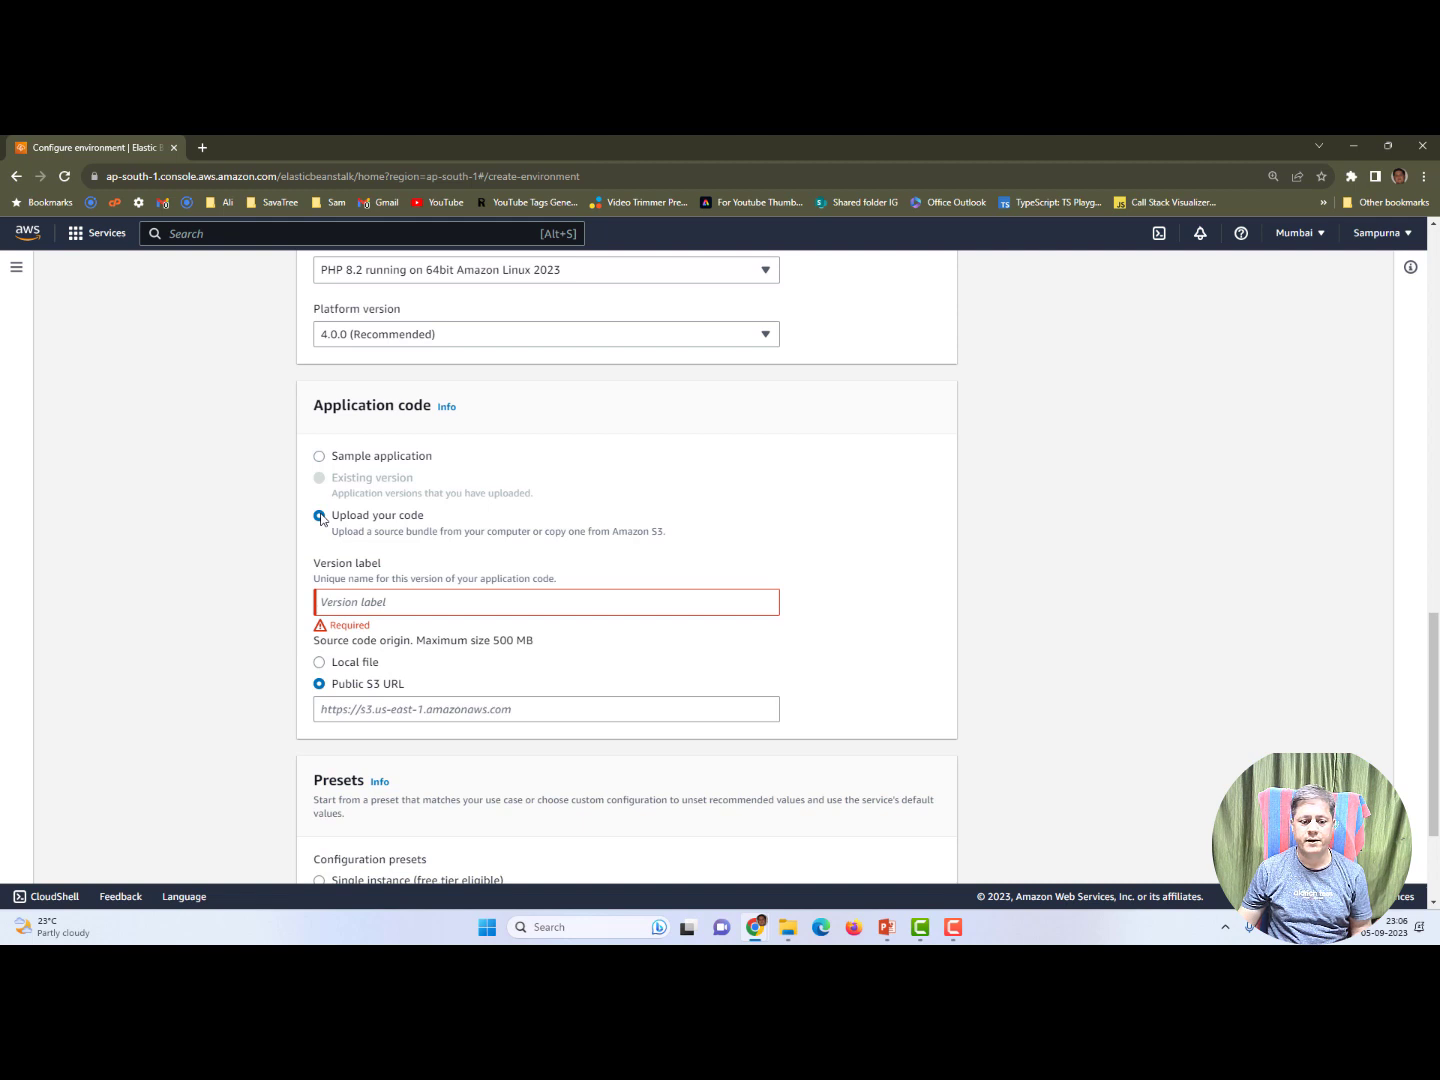
click(320, 664)
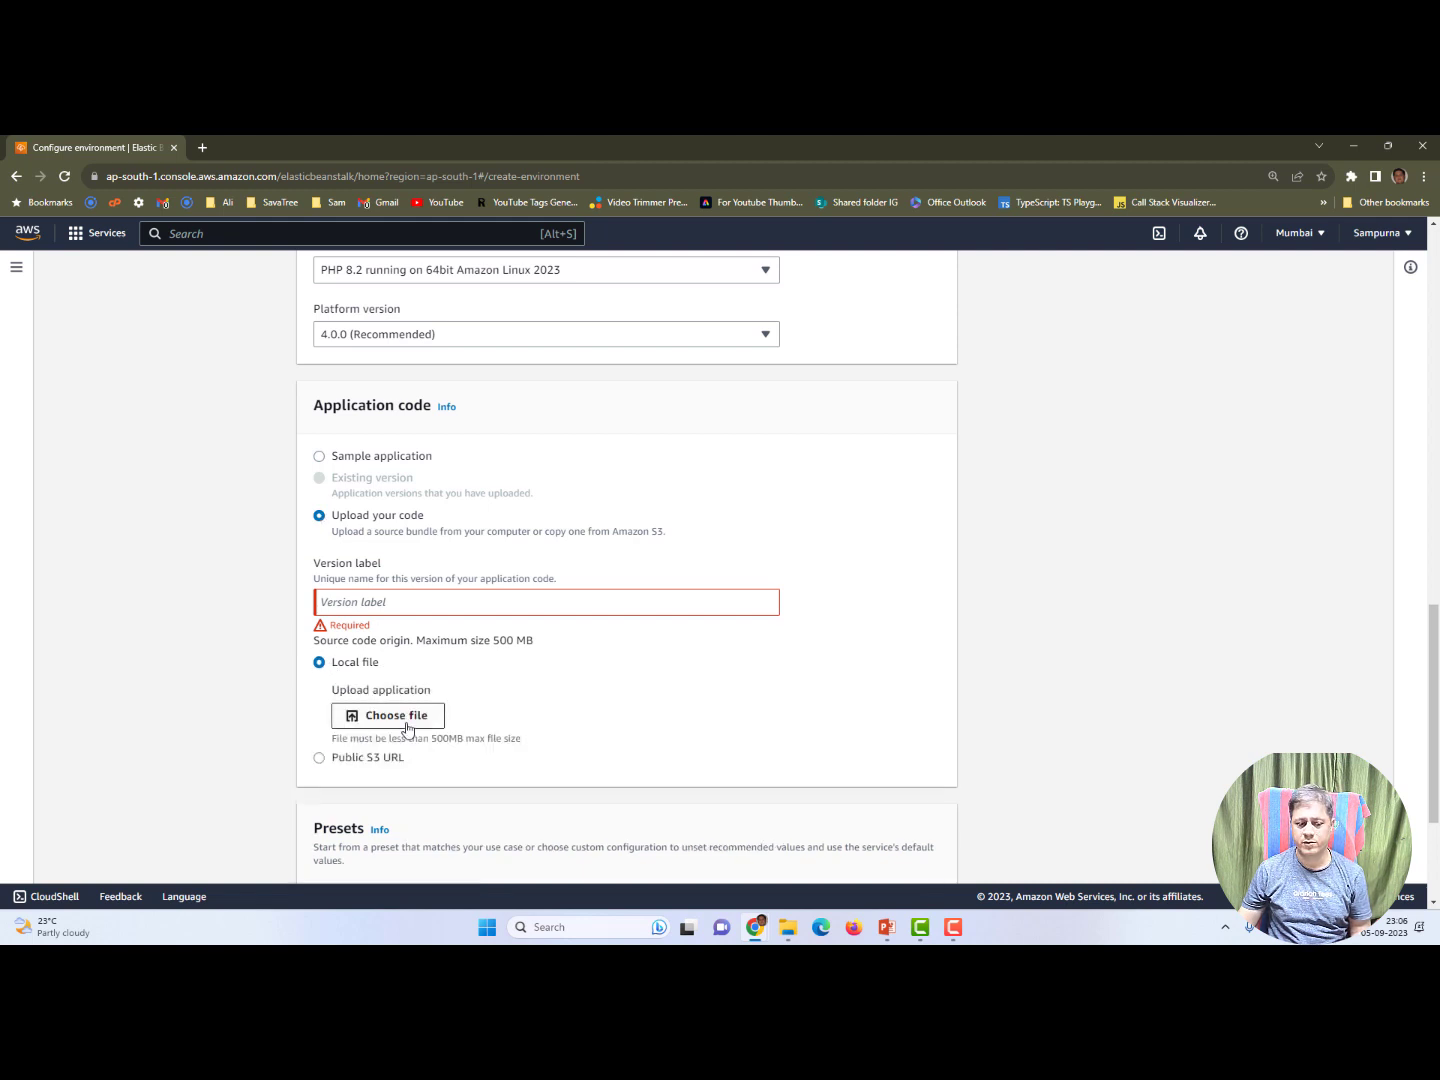
click(319, 762)
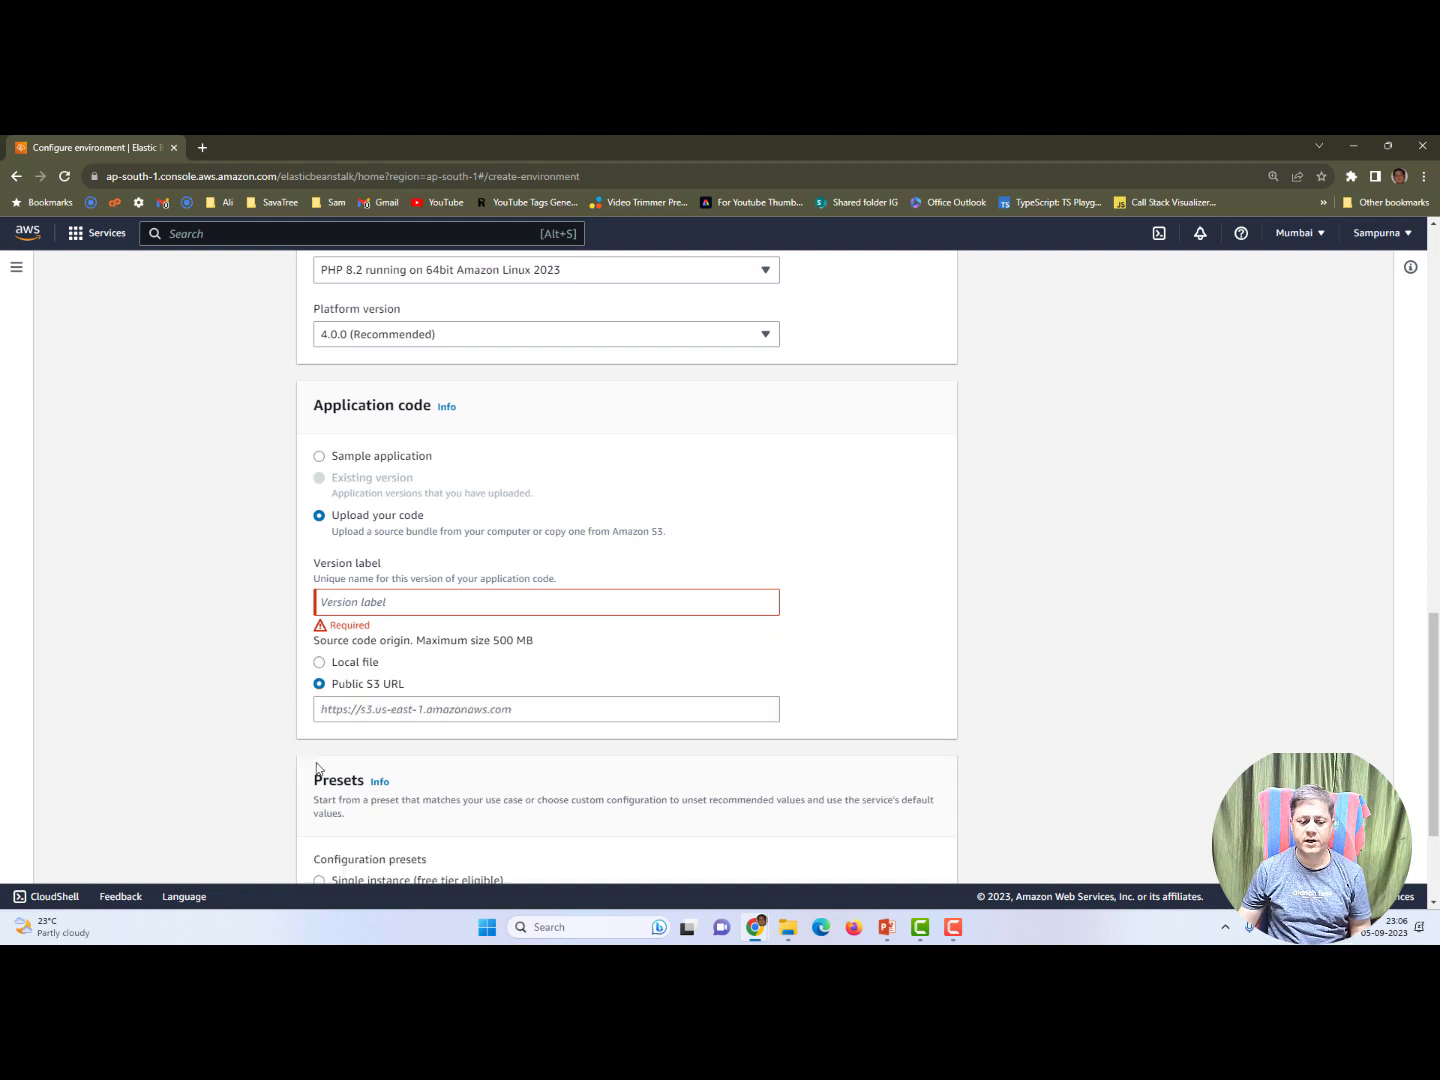
click(362, 600)
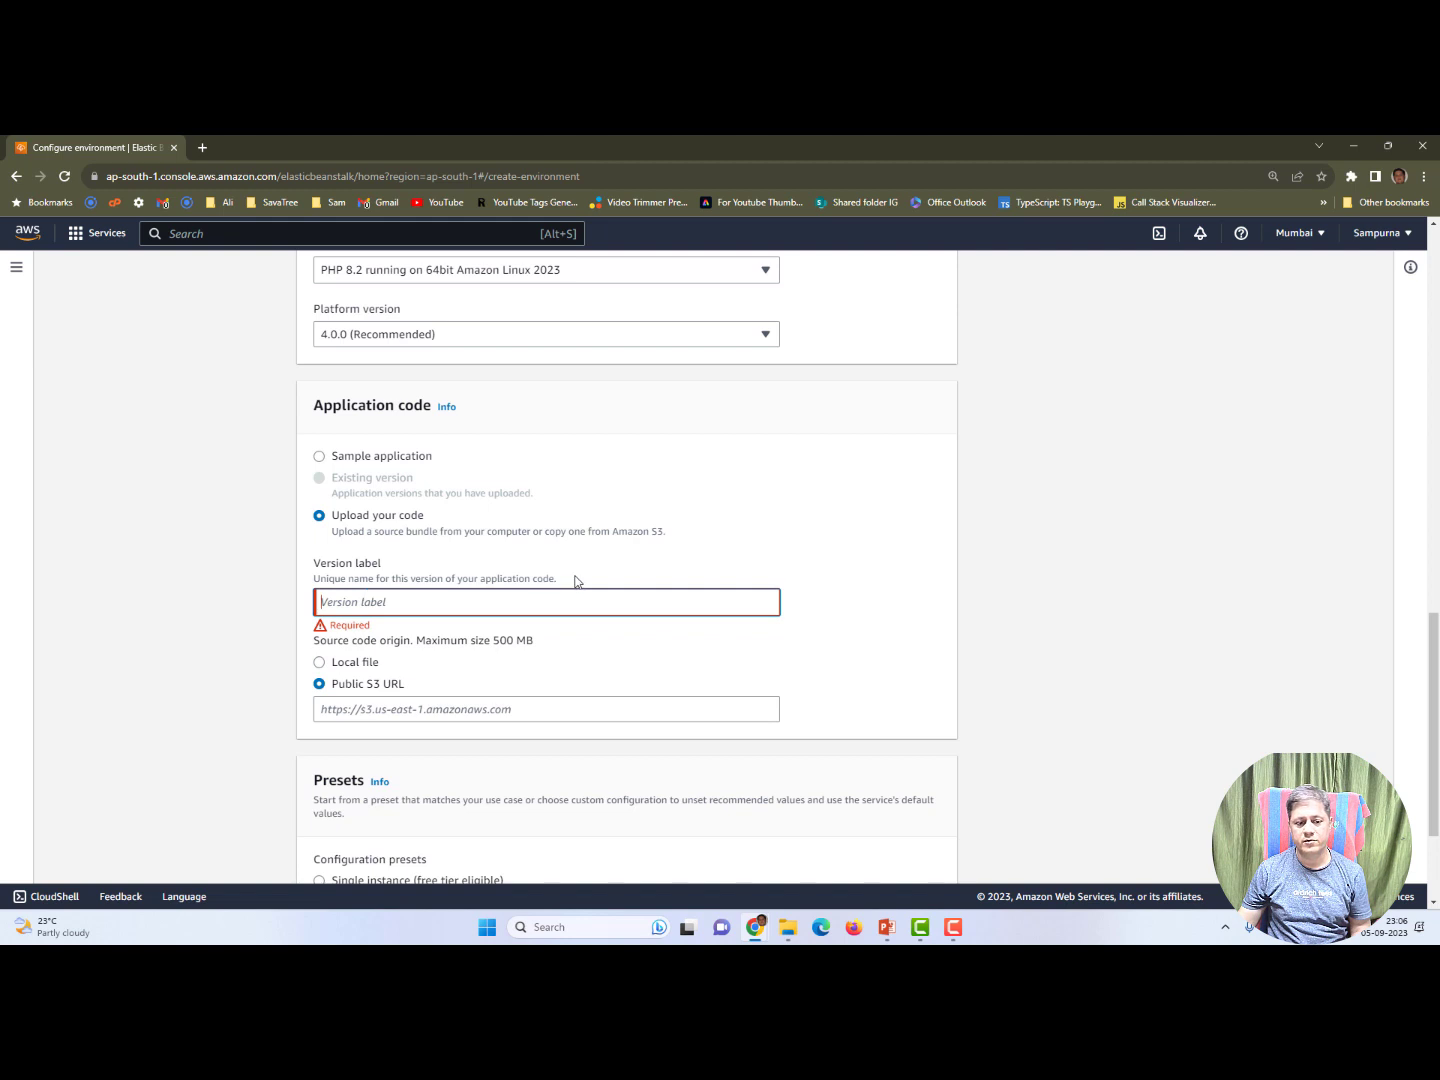
drag(557, 579, 341, 579)
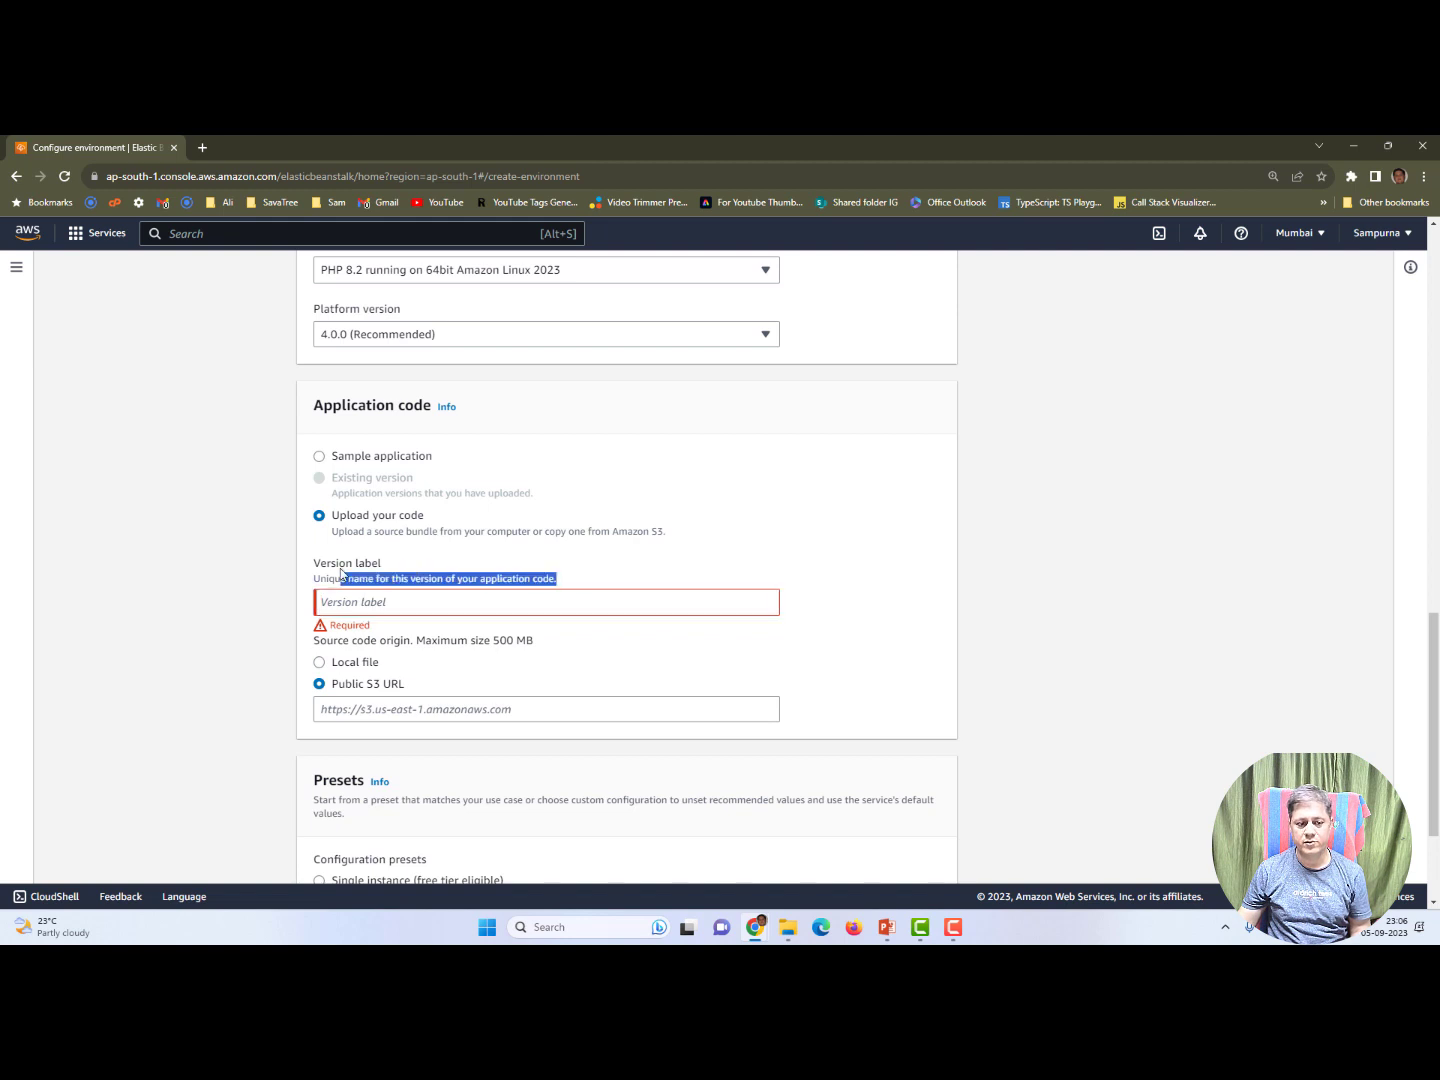
click(319, 457)
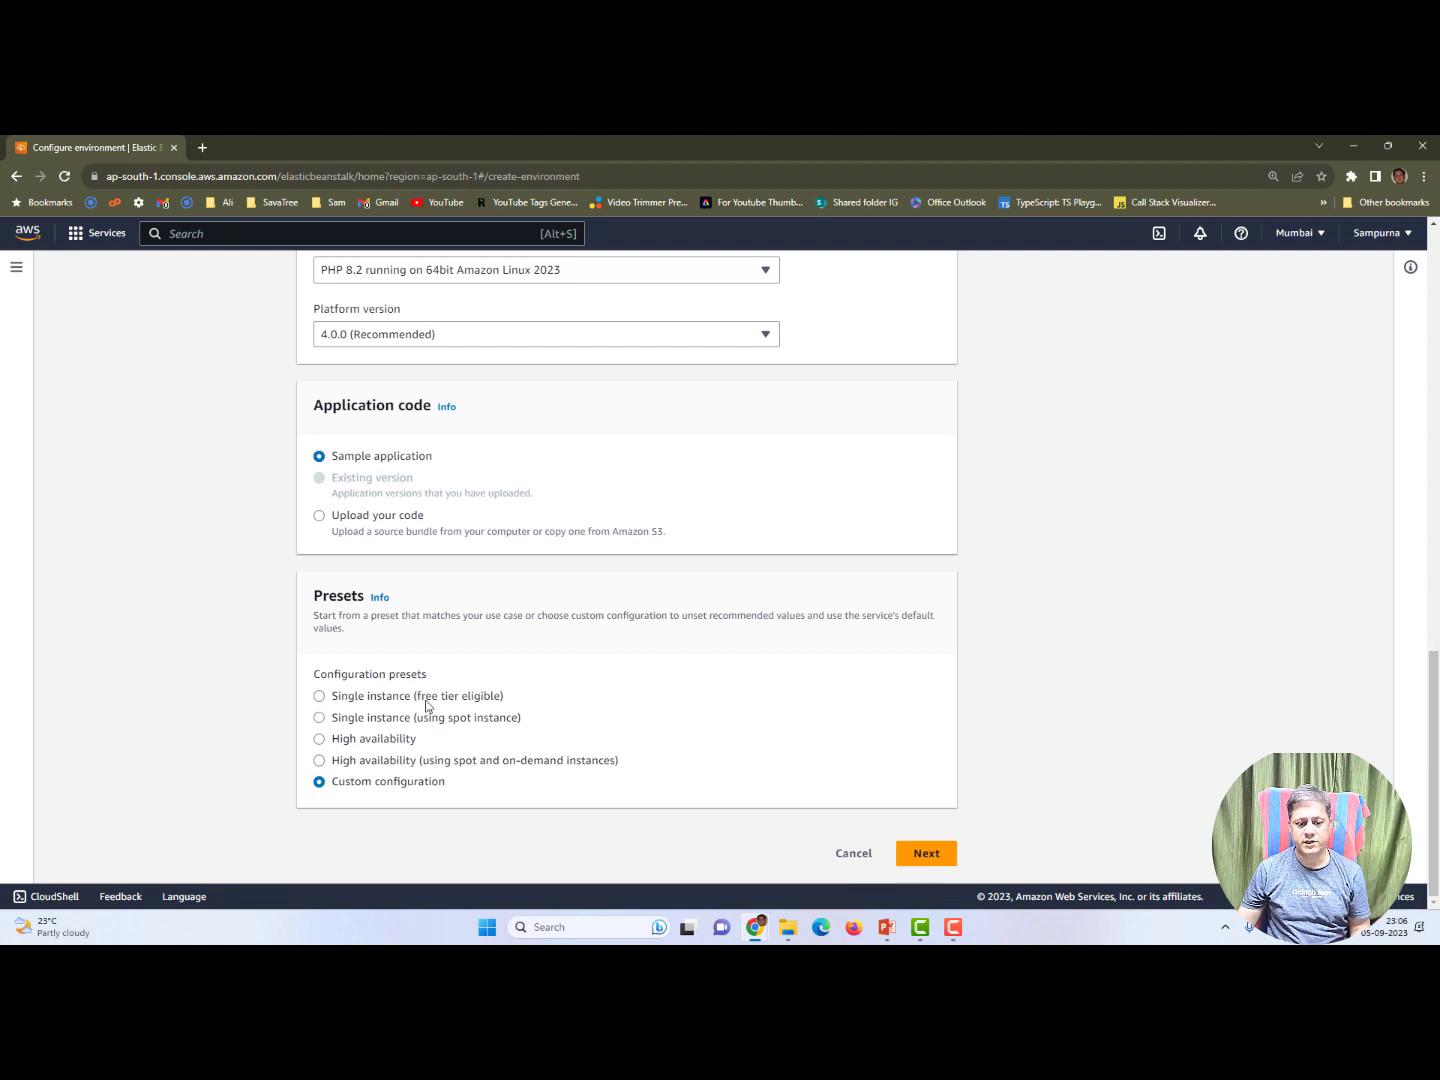
Choose the Single instance (free tier eligible) preset and continue to the service access configuration
click(320, 700)
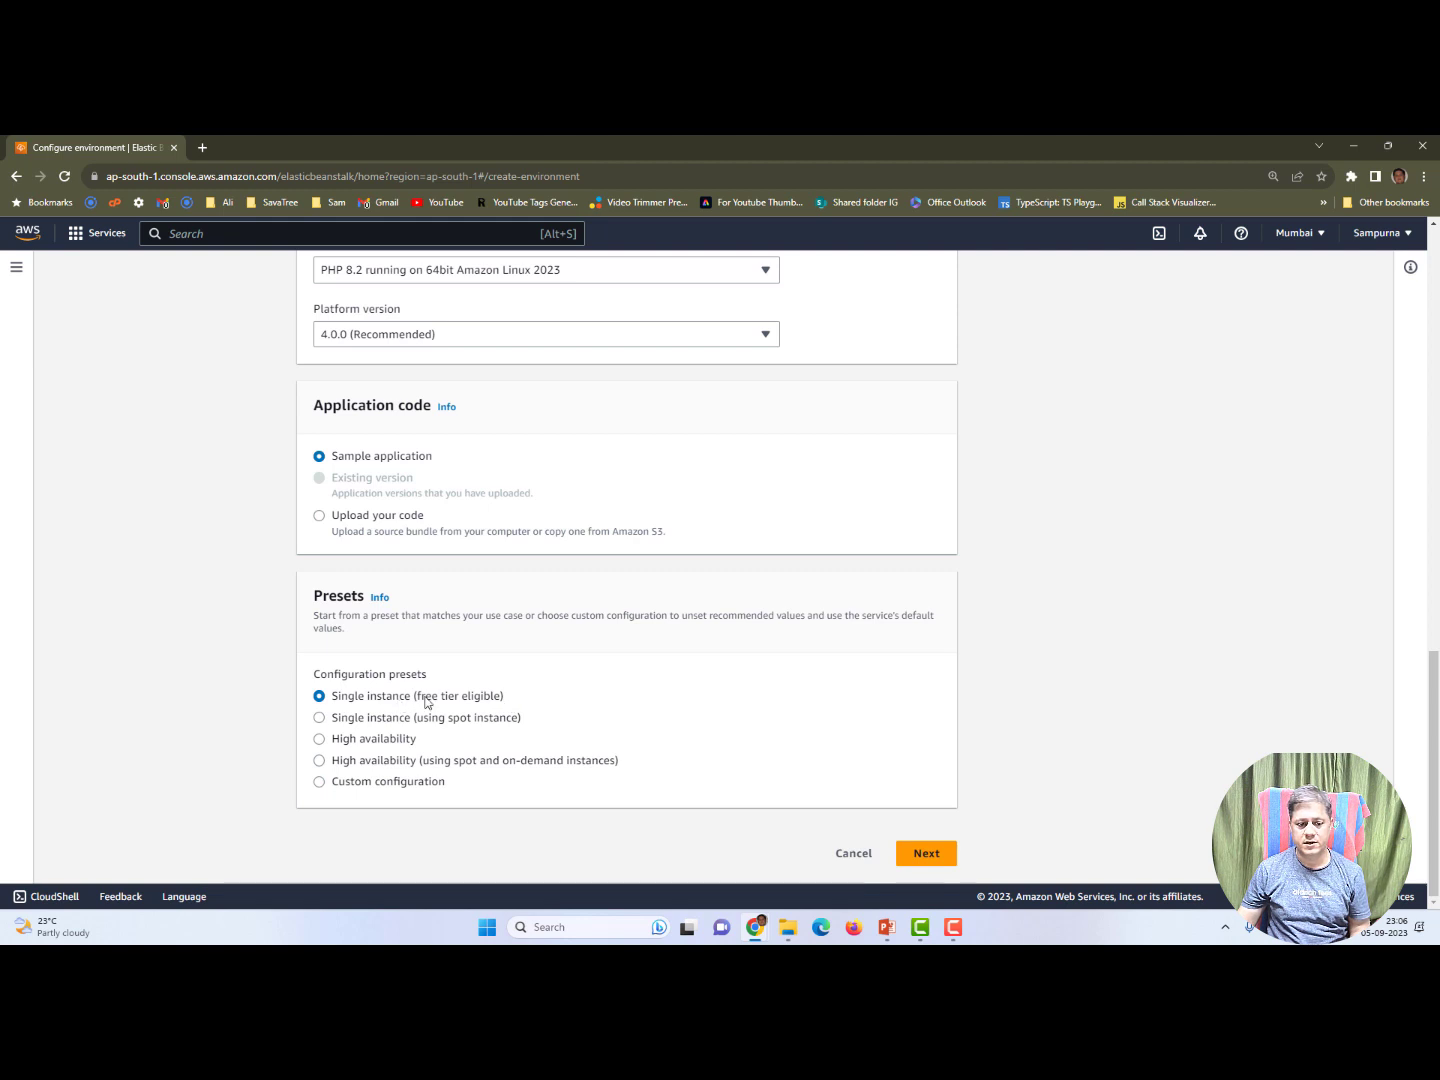
click(928, 853)
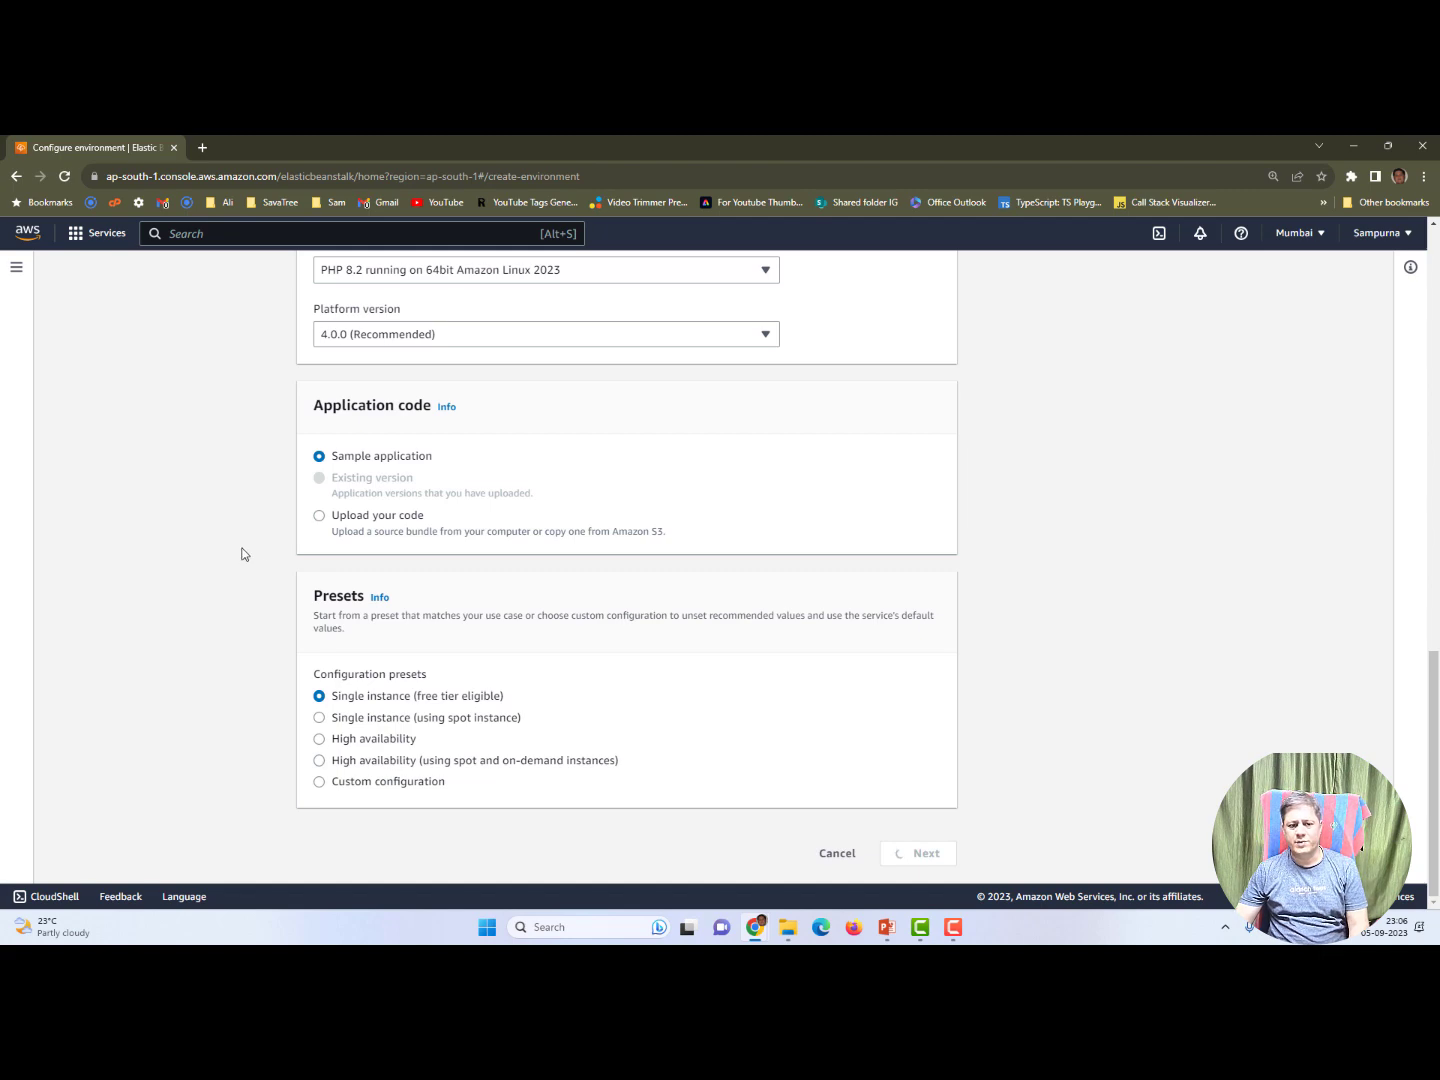
scroll(246, 553, up, 10)
scroll(246, 554, up, 2)
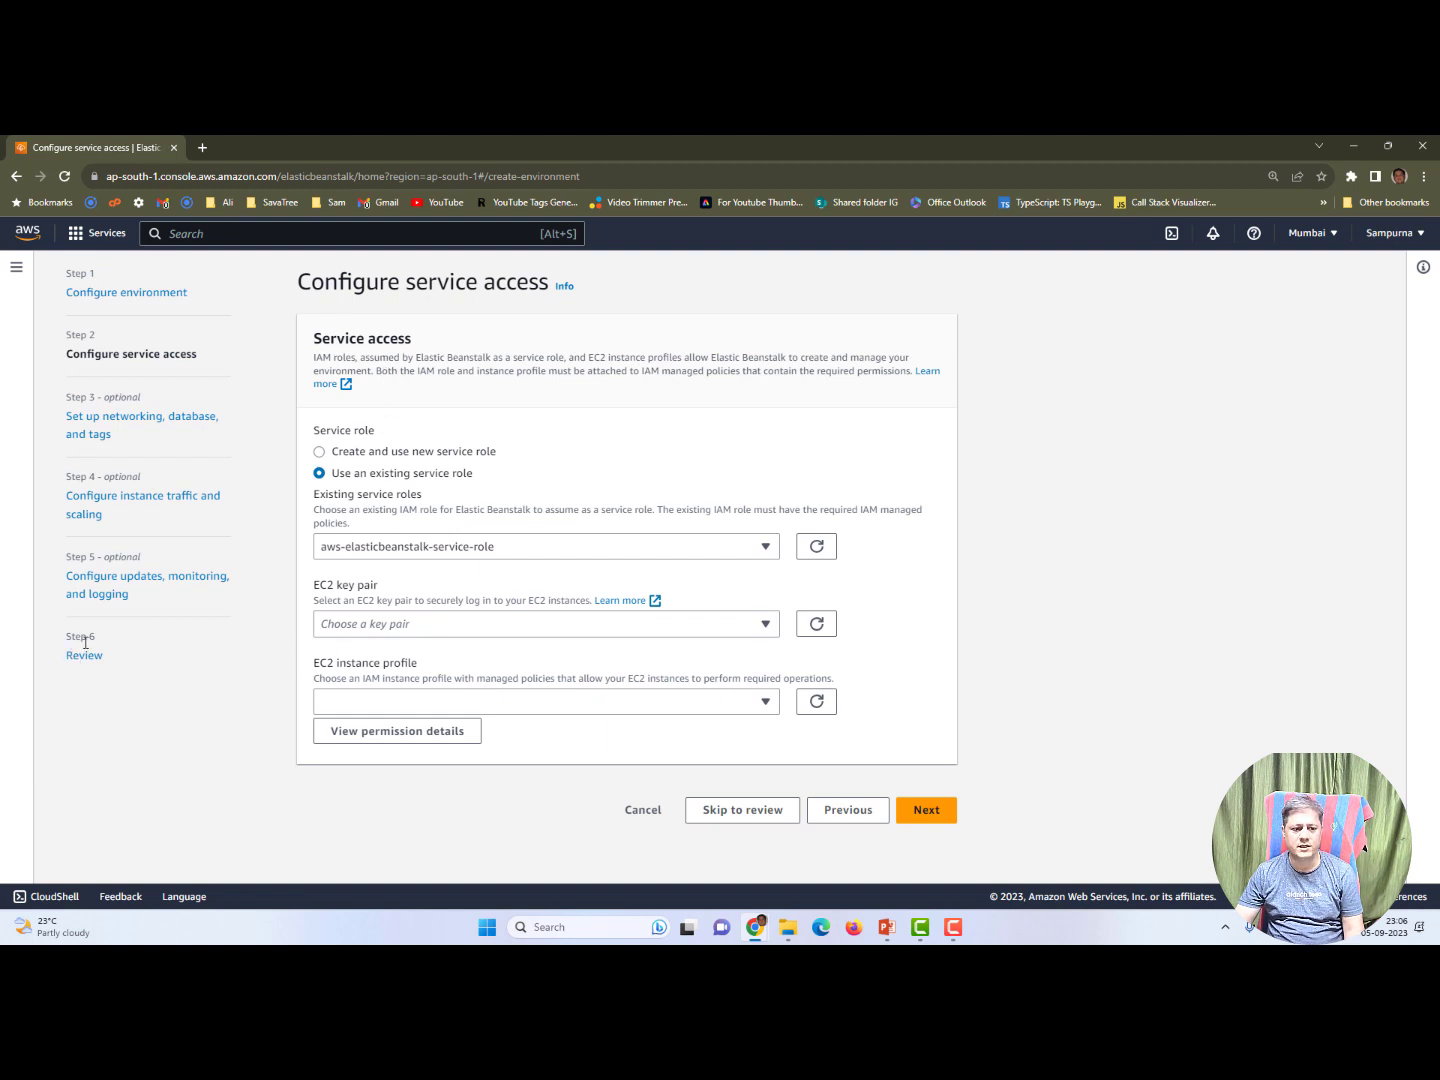
Examine the existing service roles, EC2 key pairs, EC2 instance profiles and the remaining wizard steps
drag(67, 627, 146, 683)
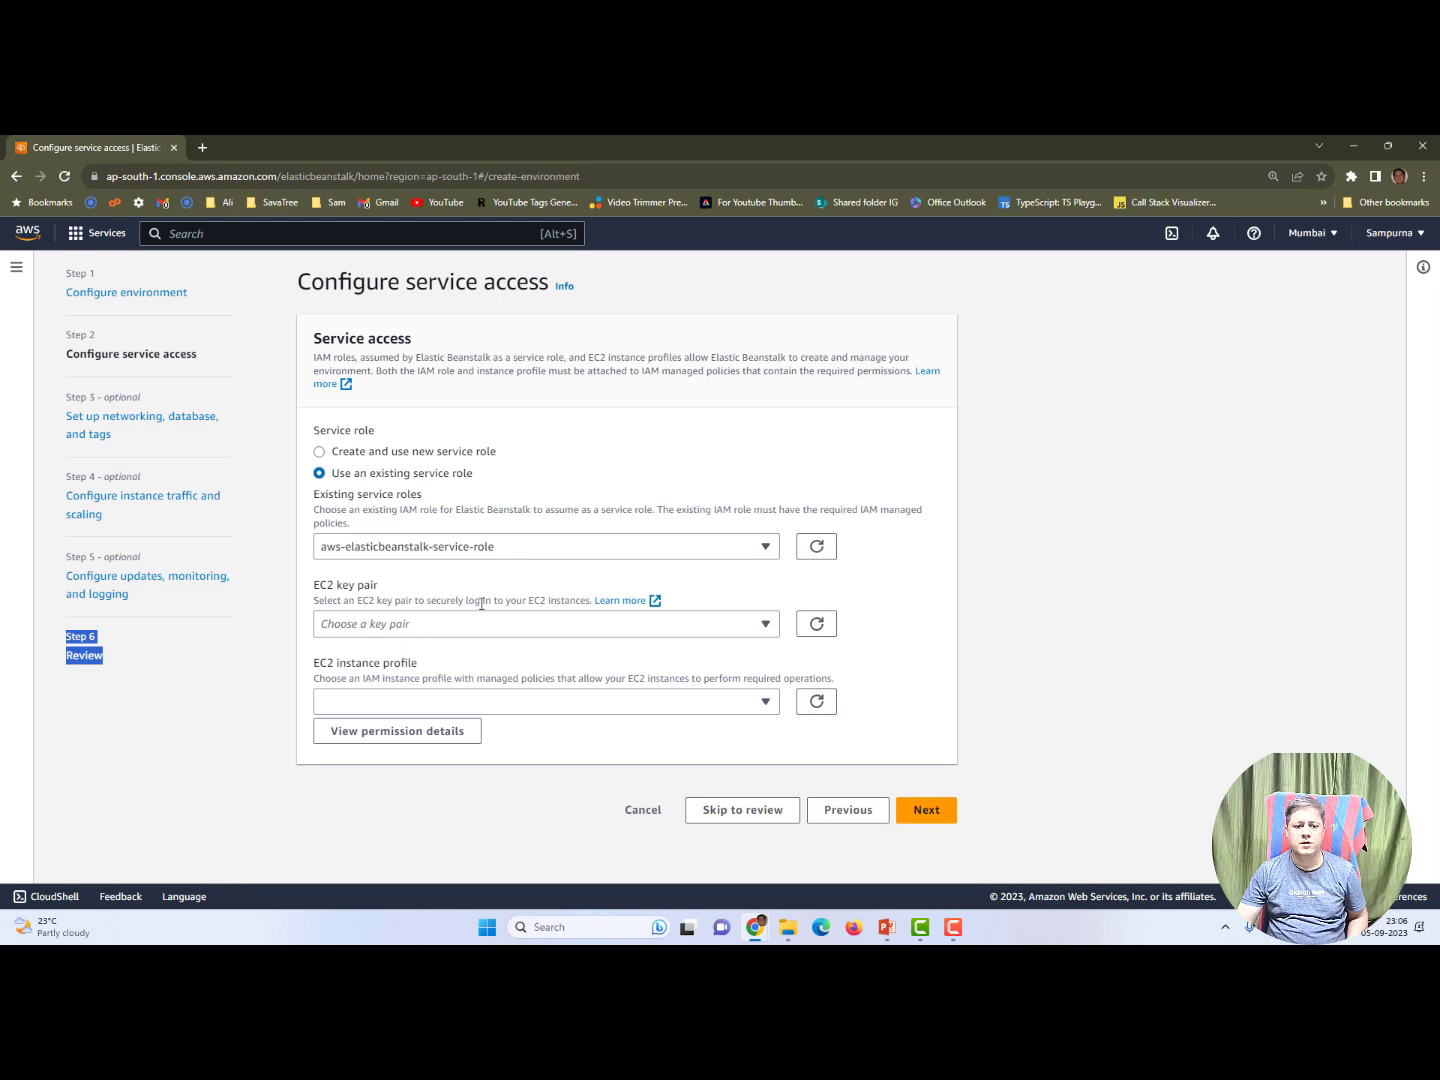
click(735, 549)
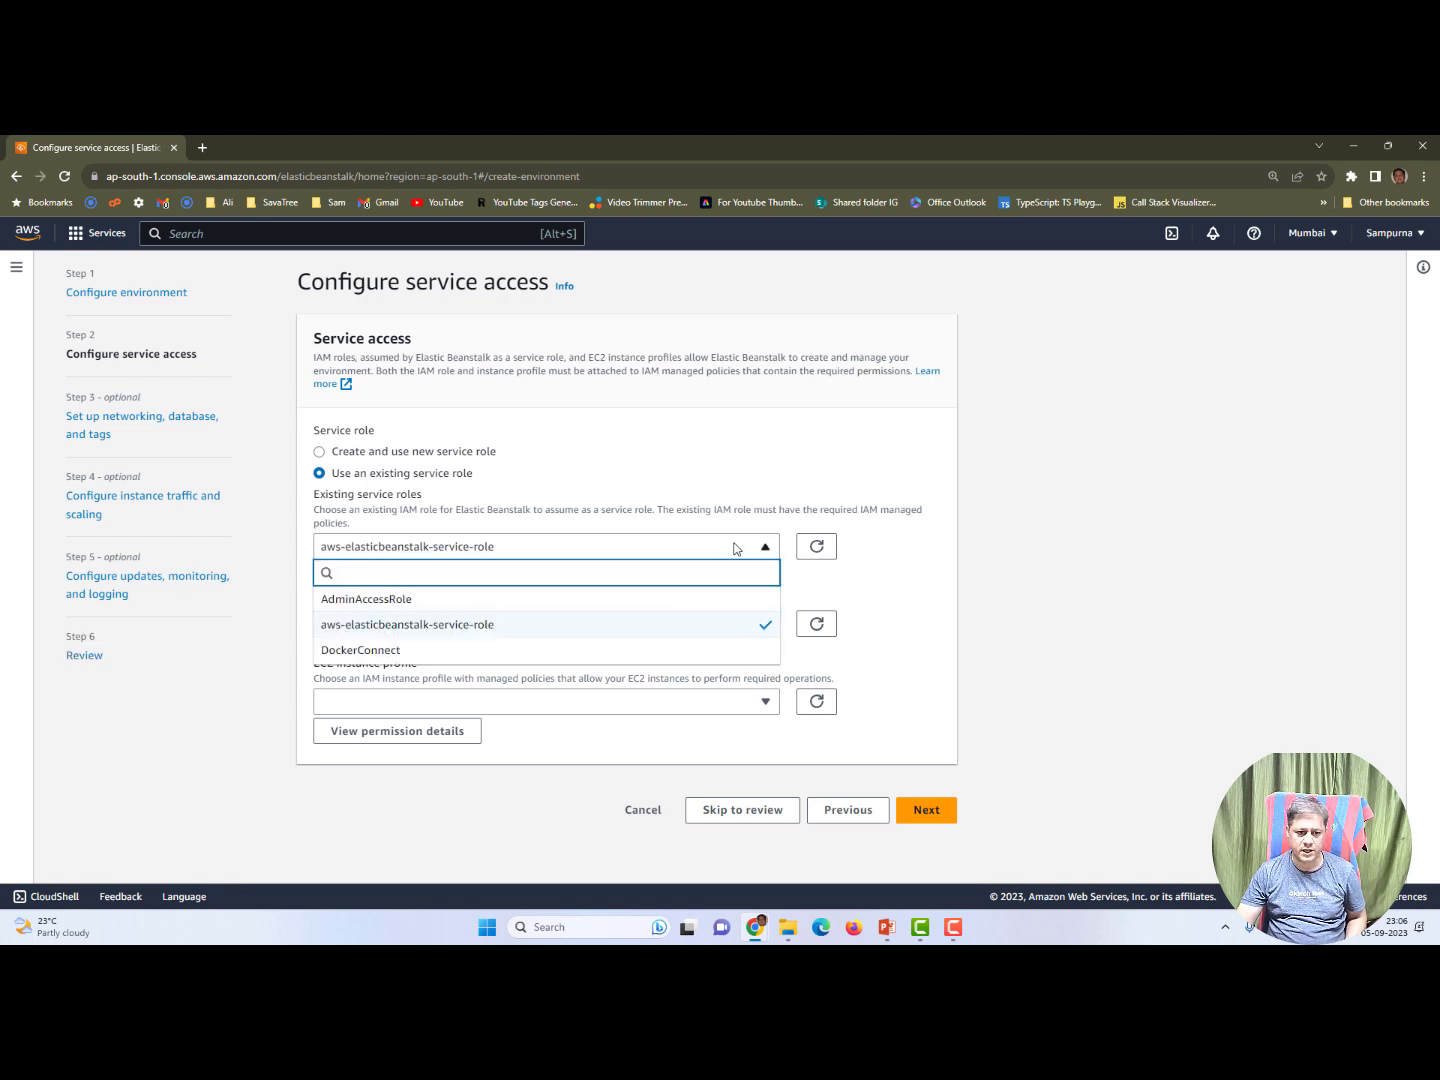
click(736, 549)
click(750, 625)
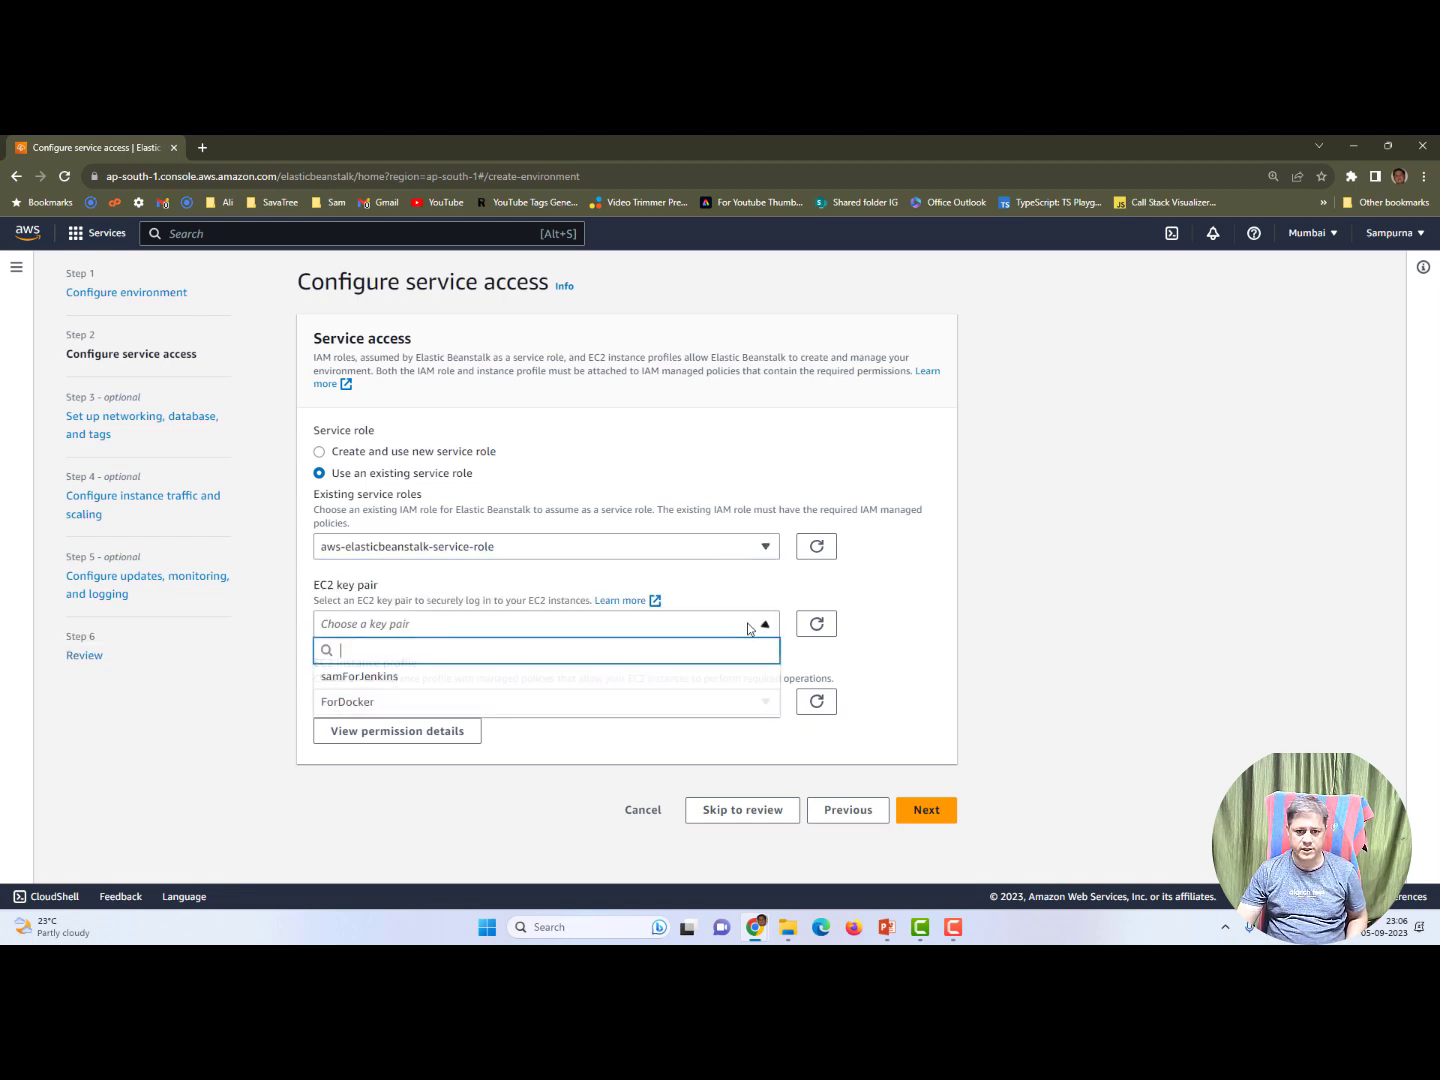
click(749, 628)
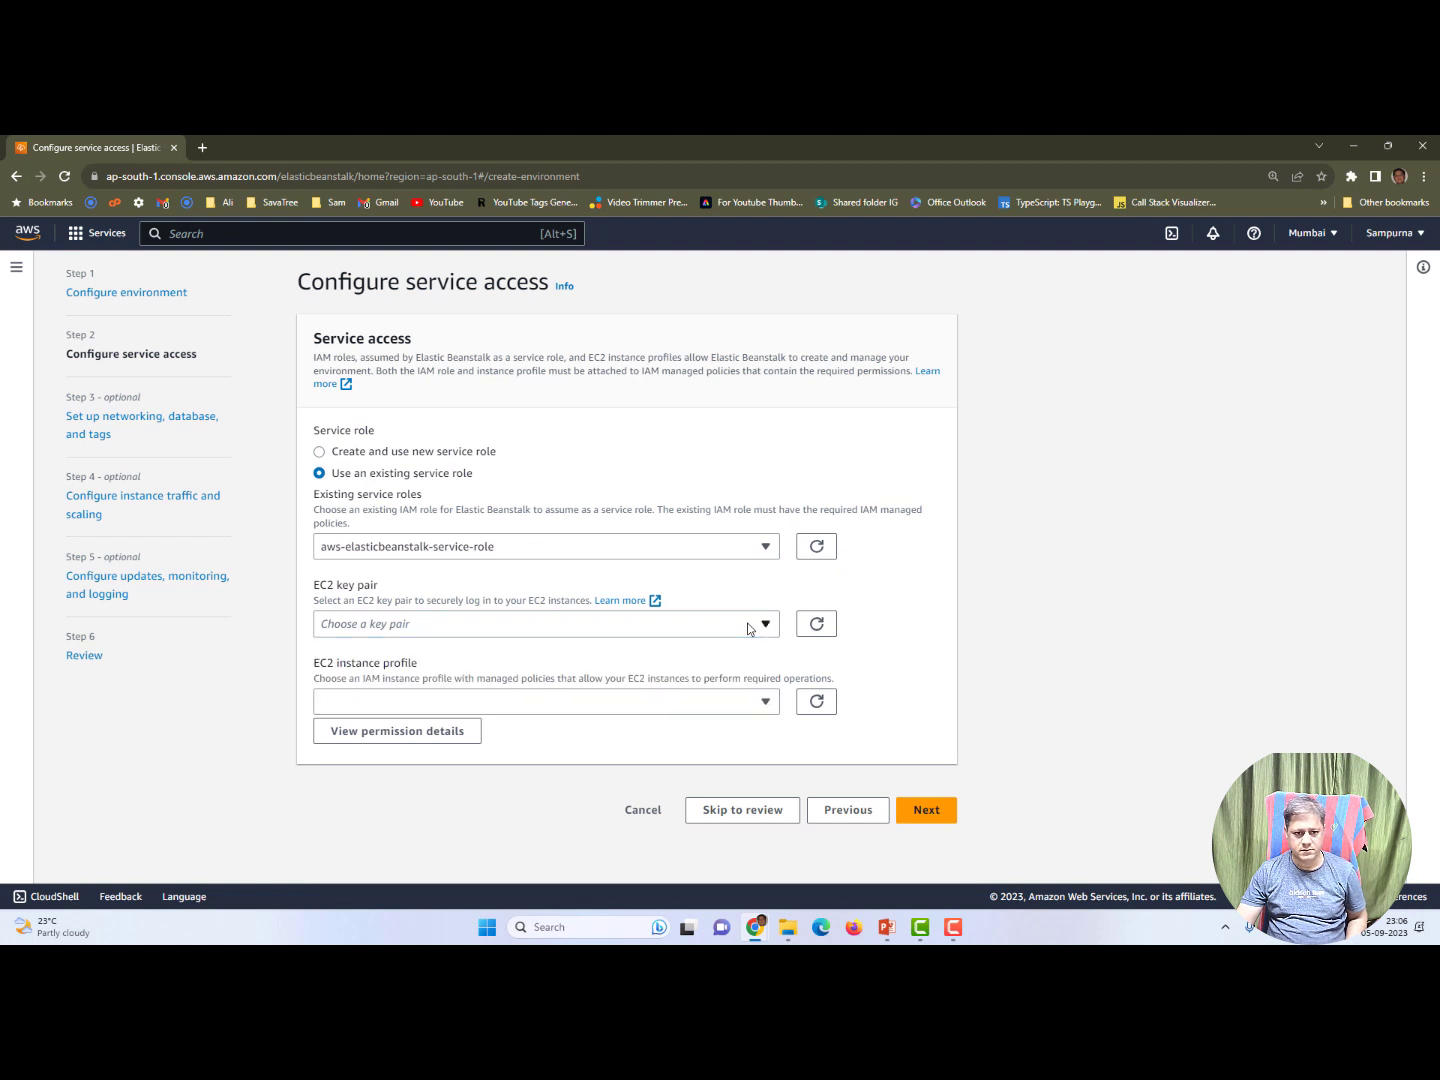
click(731, 705)
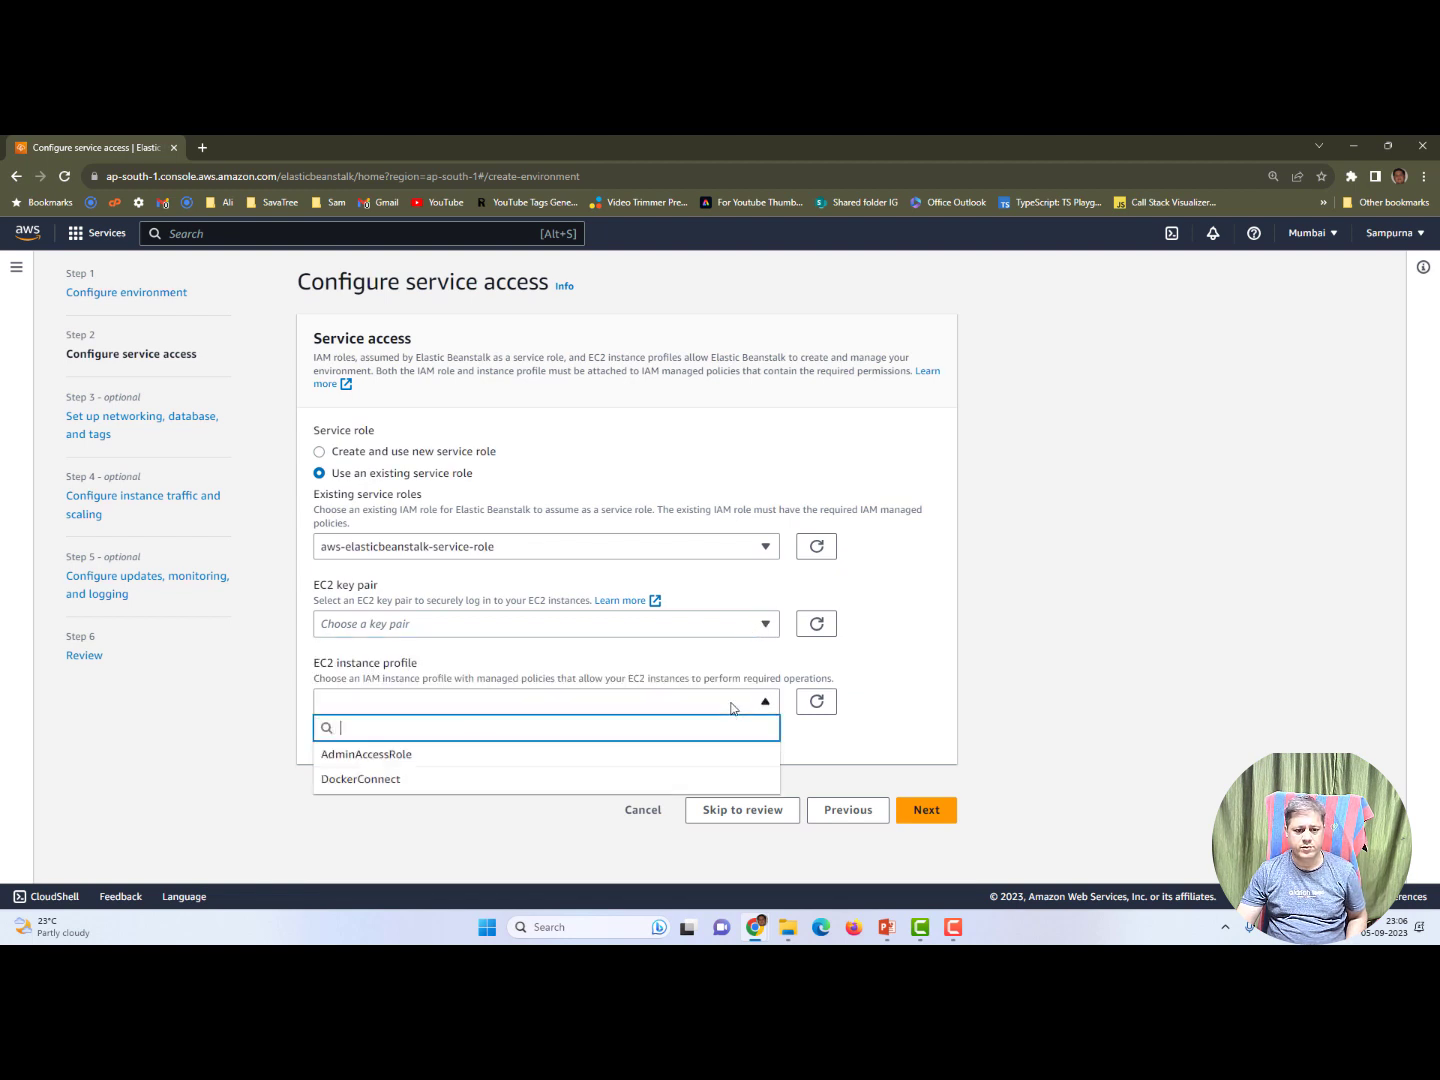
click(732, 706)
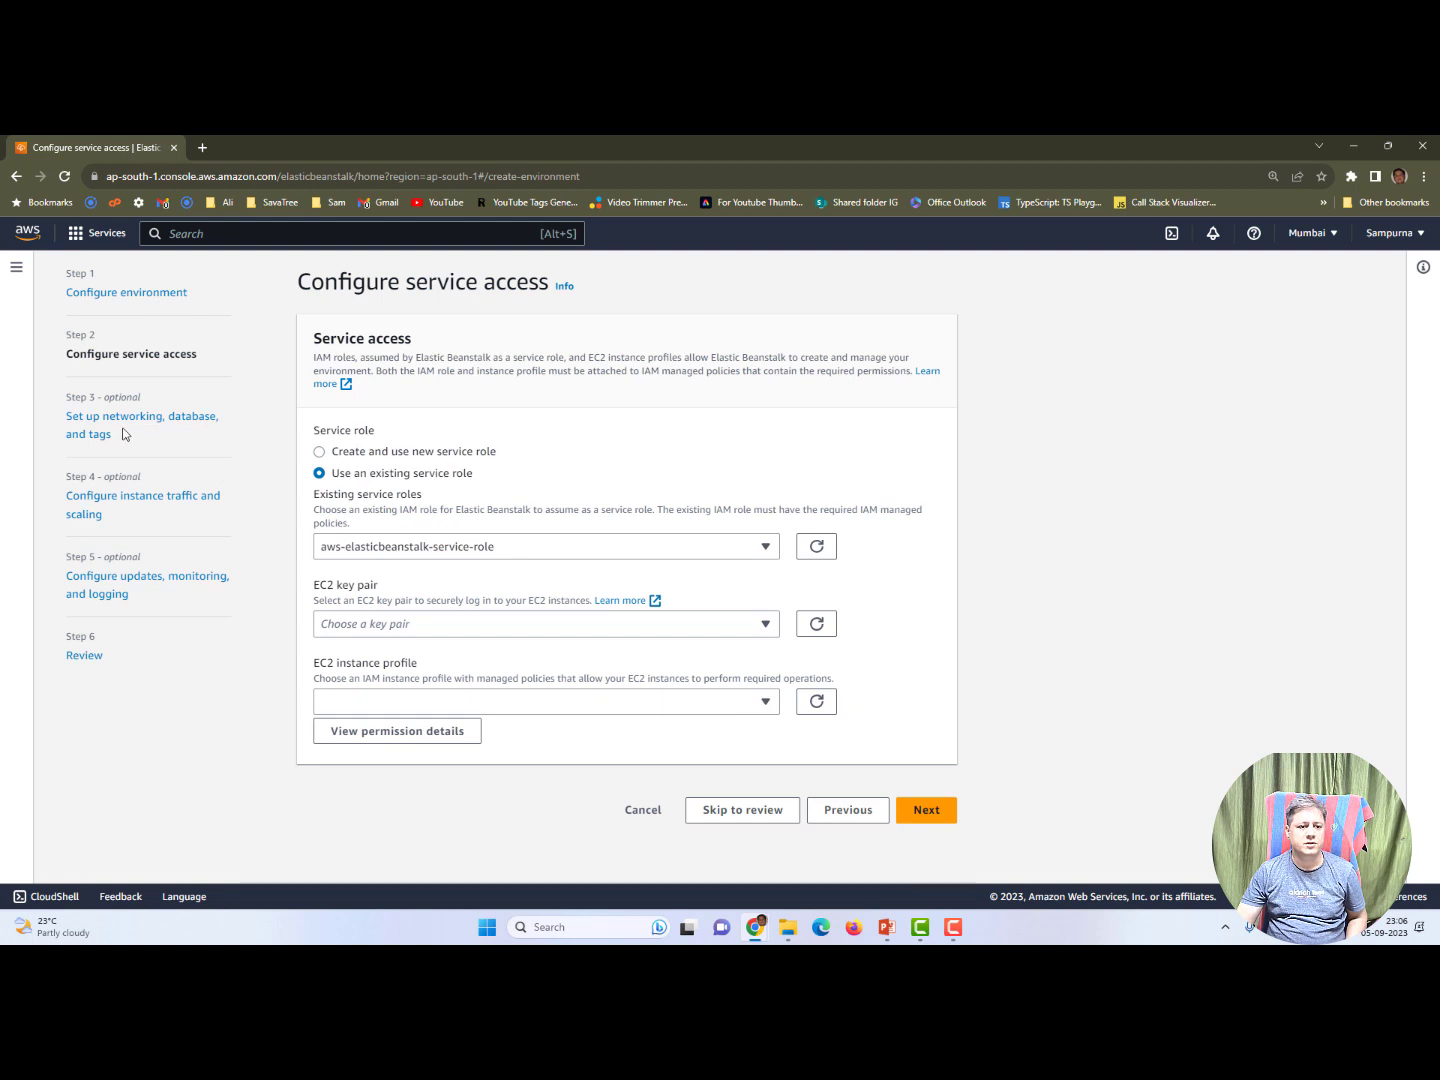
drag(109, 432, 59, 419)
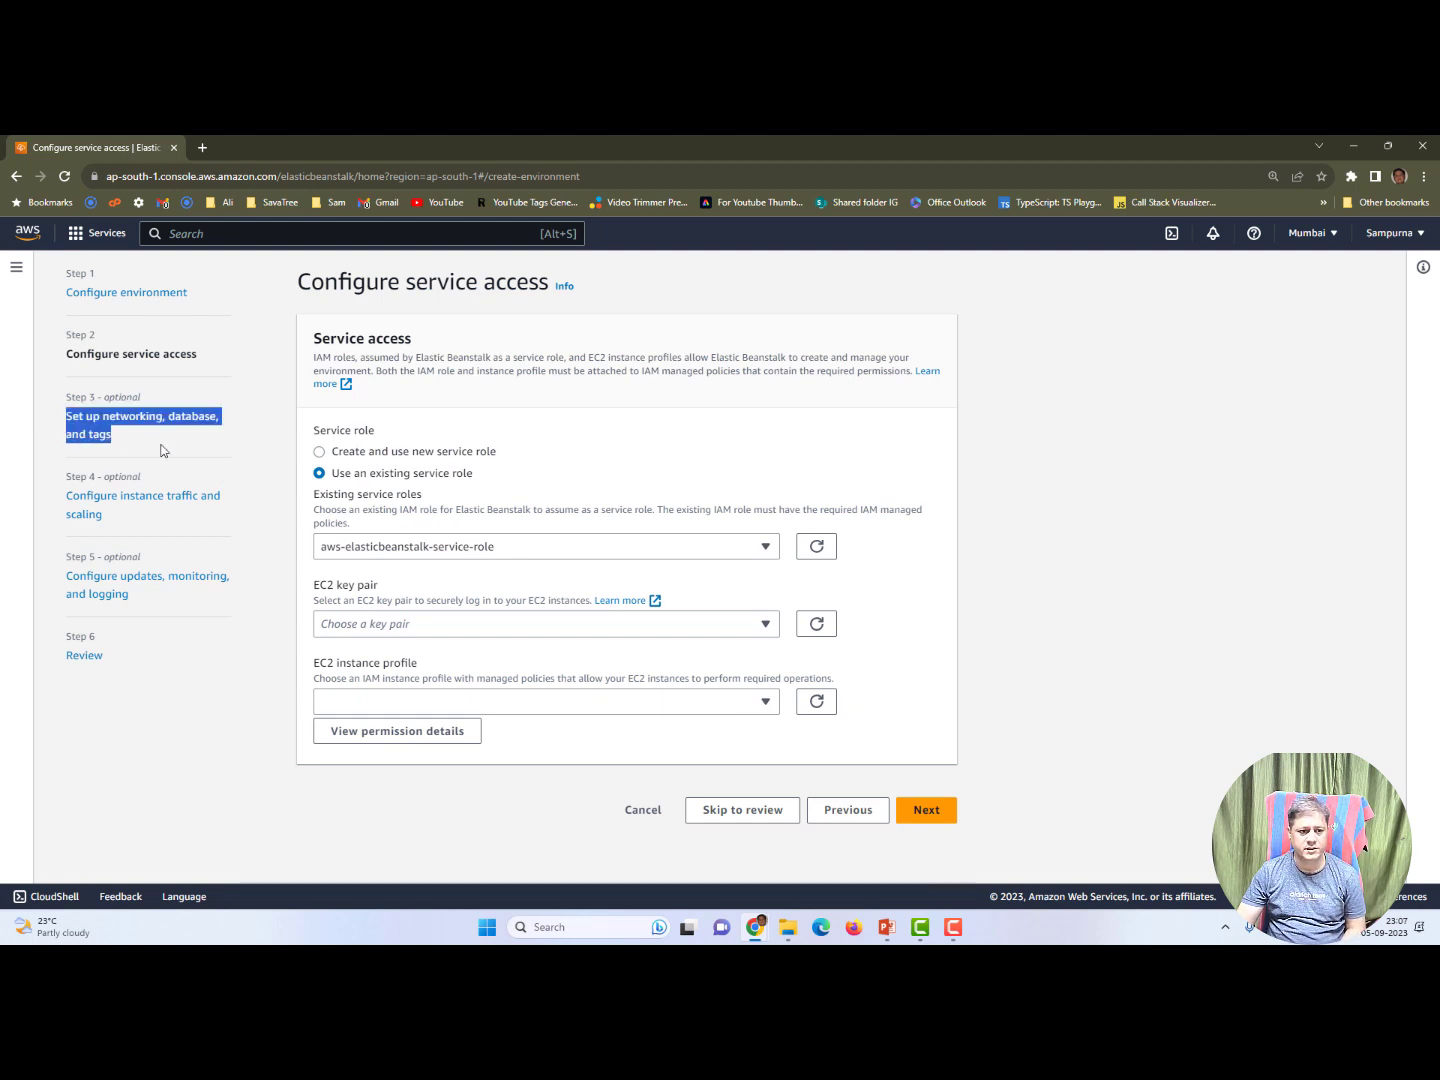
drag(139, 515, 53, 498)
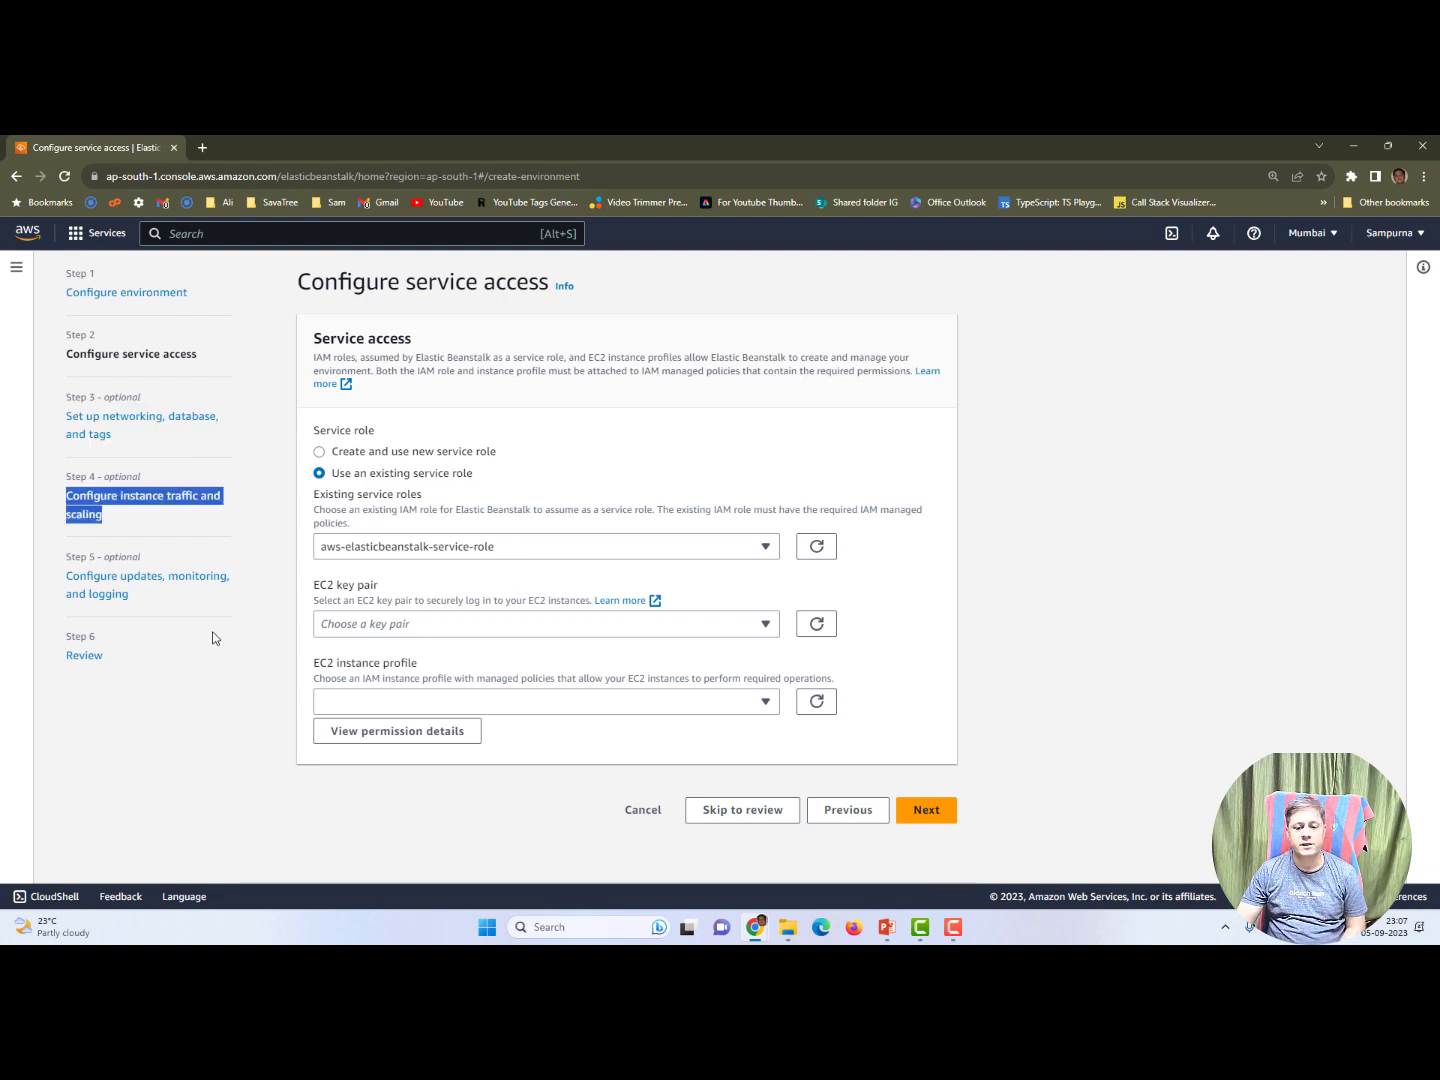
Continue to the networking, database, and tags configuration and set the VPC to sam-vpc-project-vpc (10.0.0.0/16)
click(926, 810)
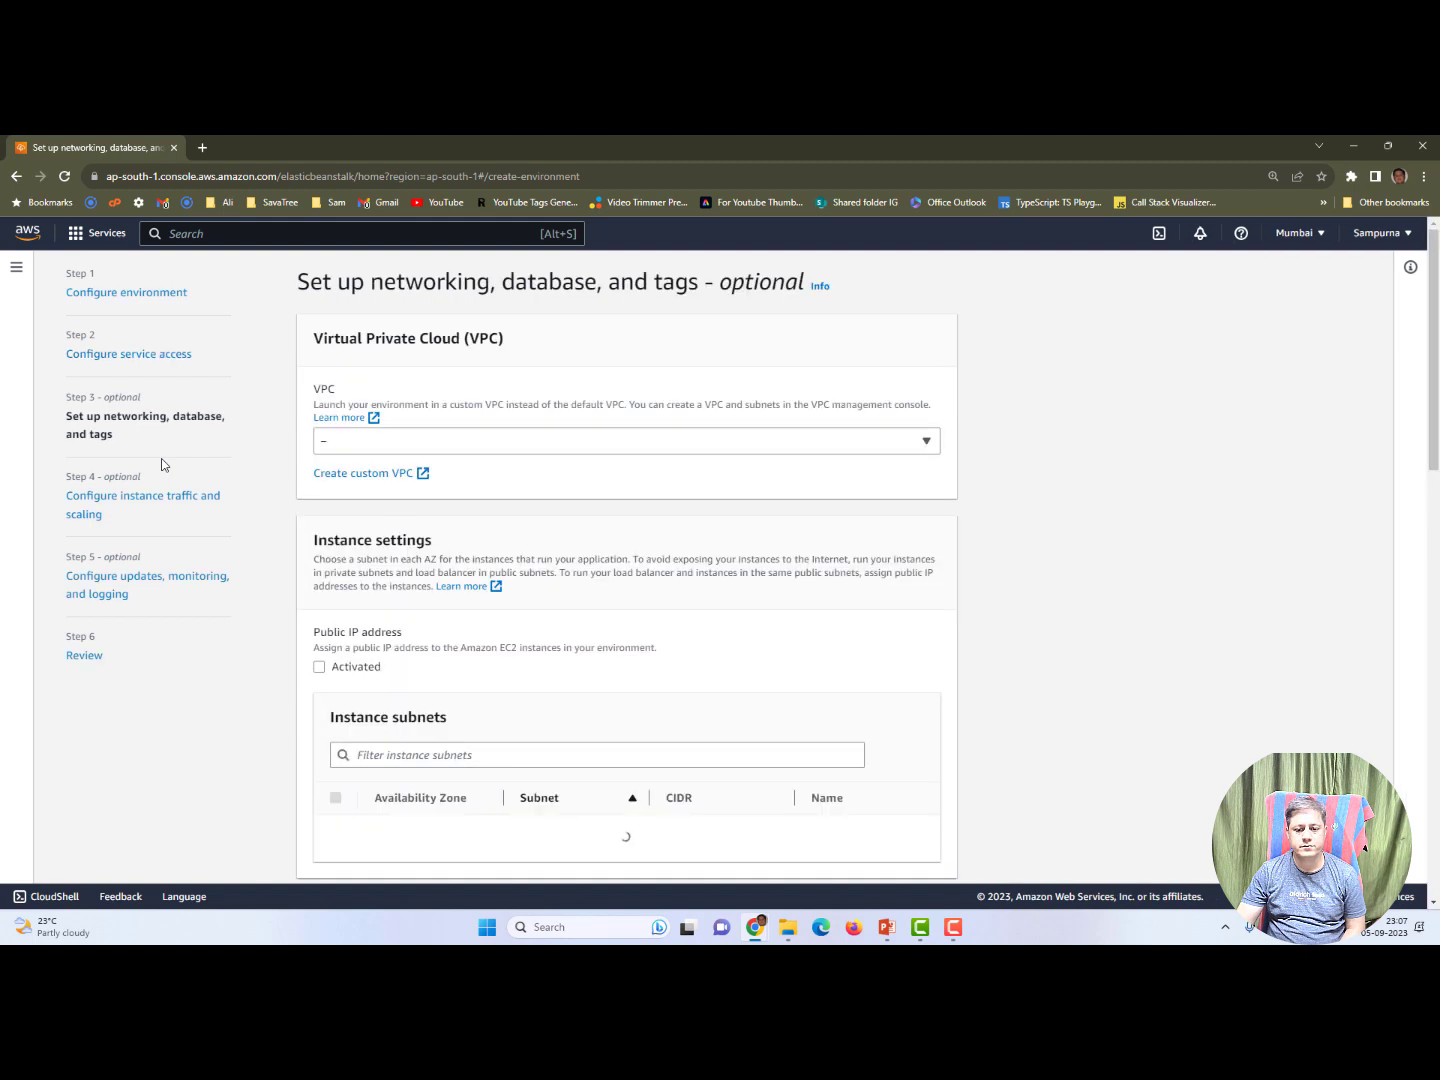
click(779, 442)
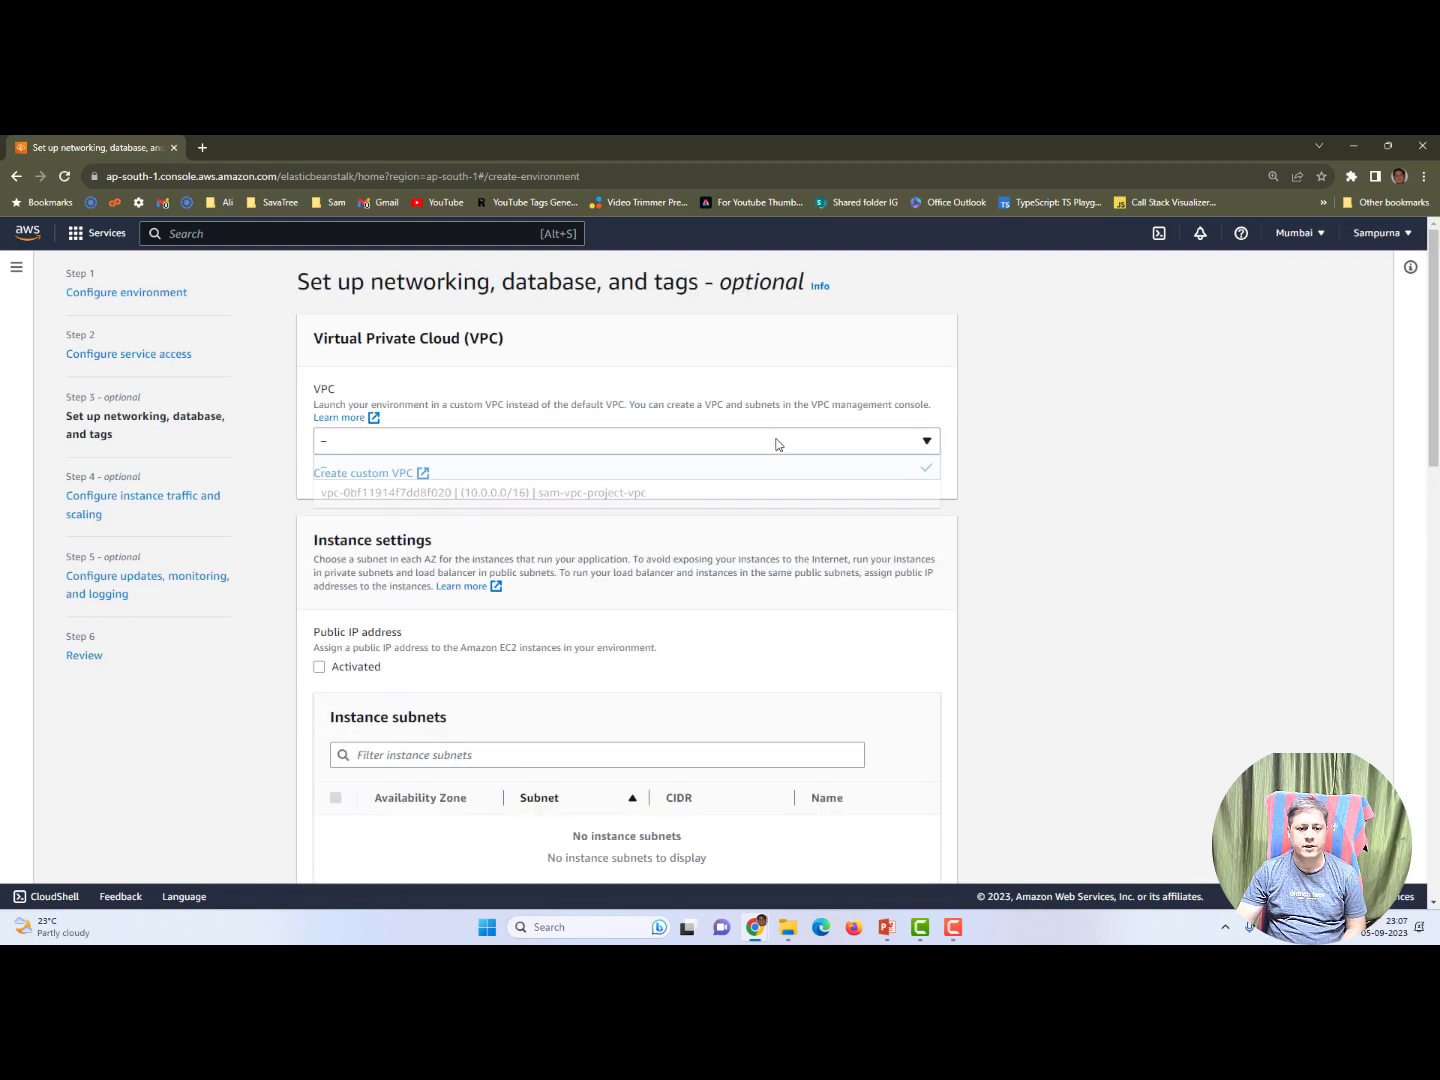
click(616, 494)
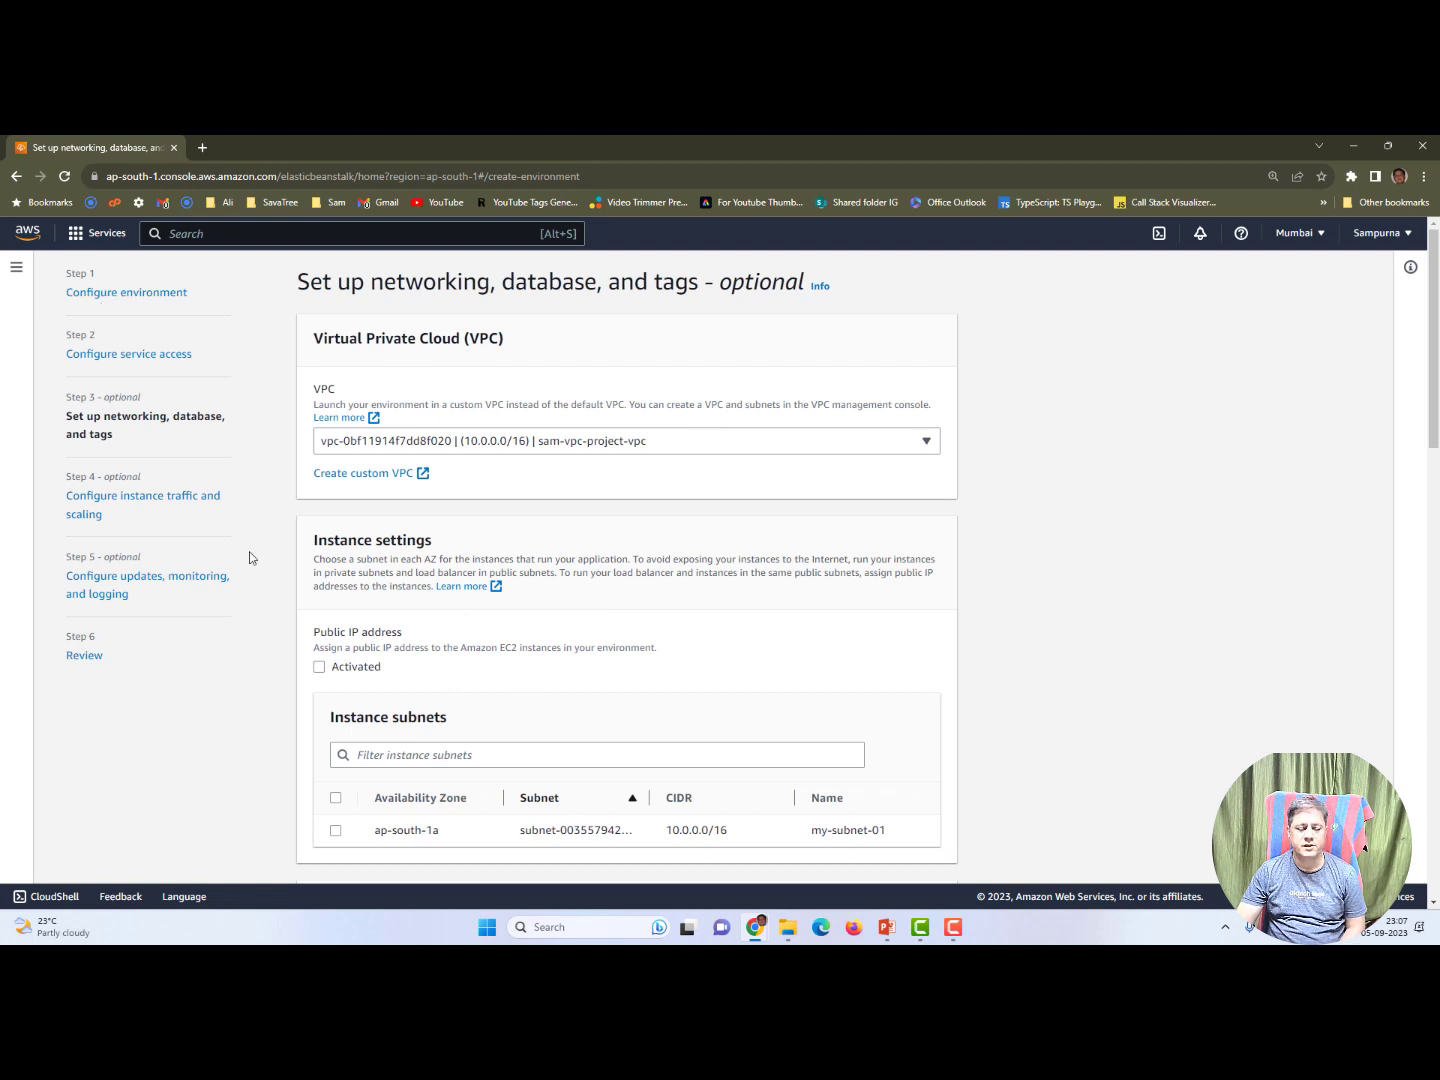
Select my-subnet-01 in ap-south-1a as both the instance subnet and the database subnet
scroll(517, 667, down, 3)
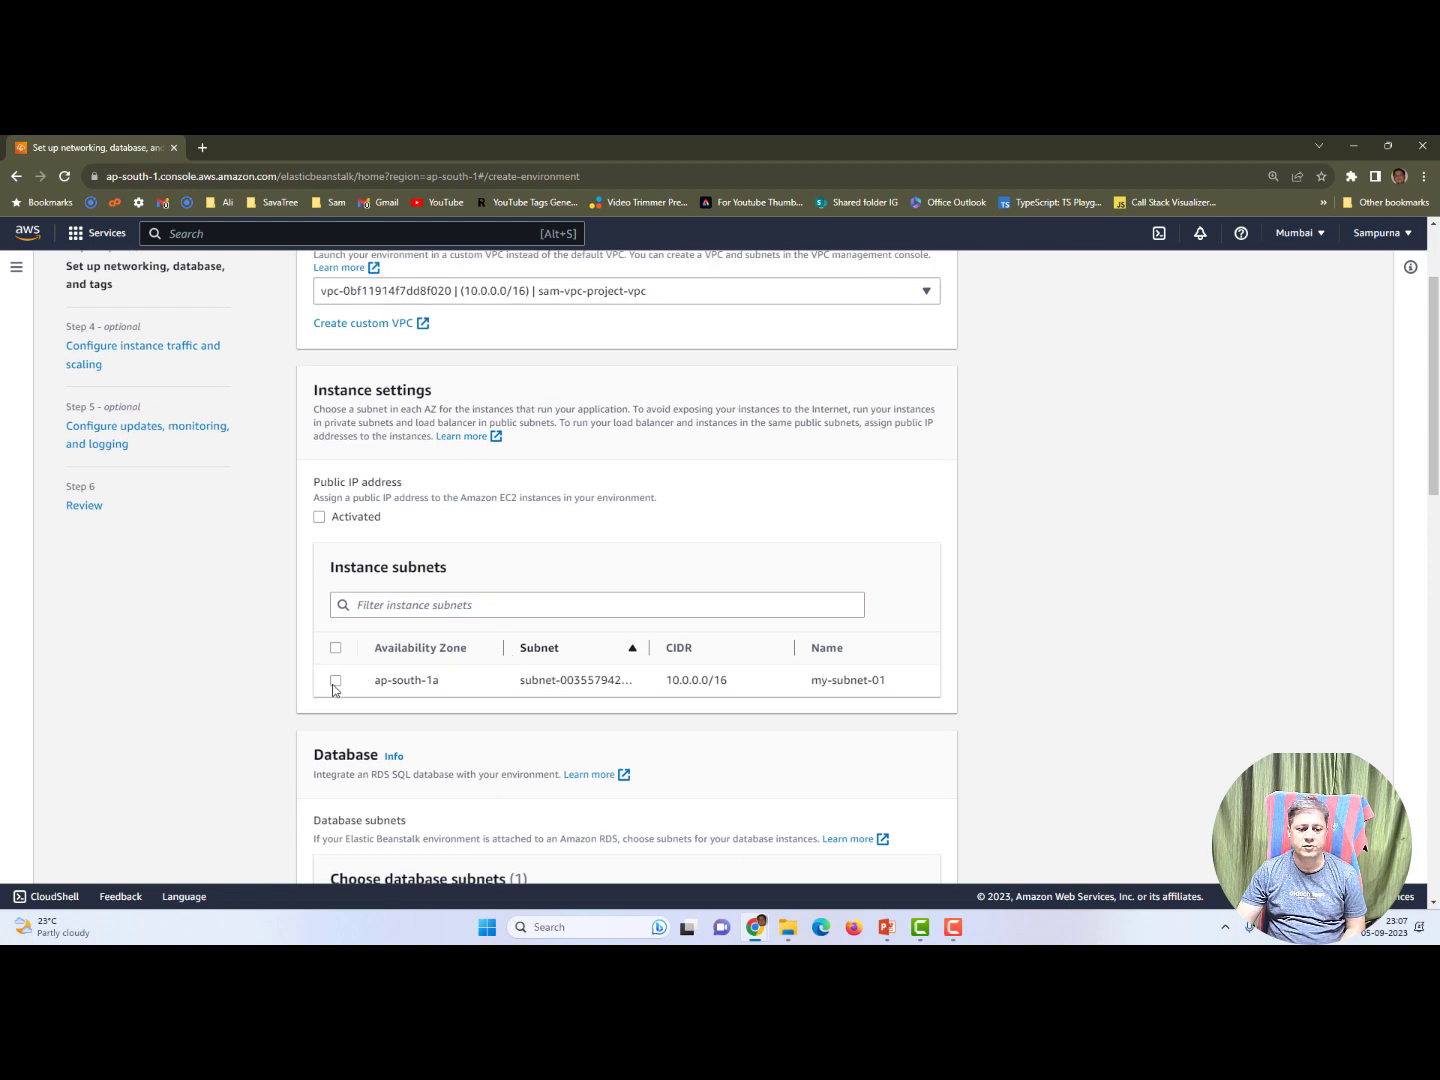
click(336, 681)
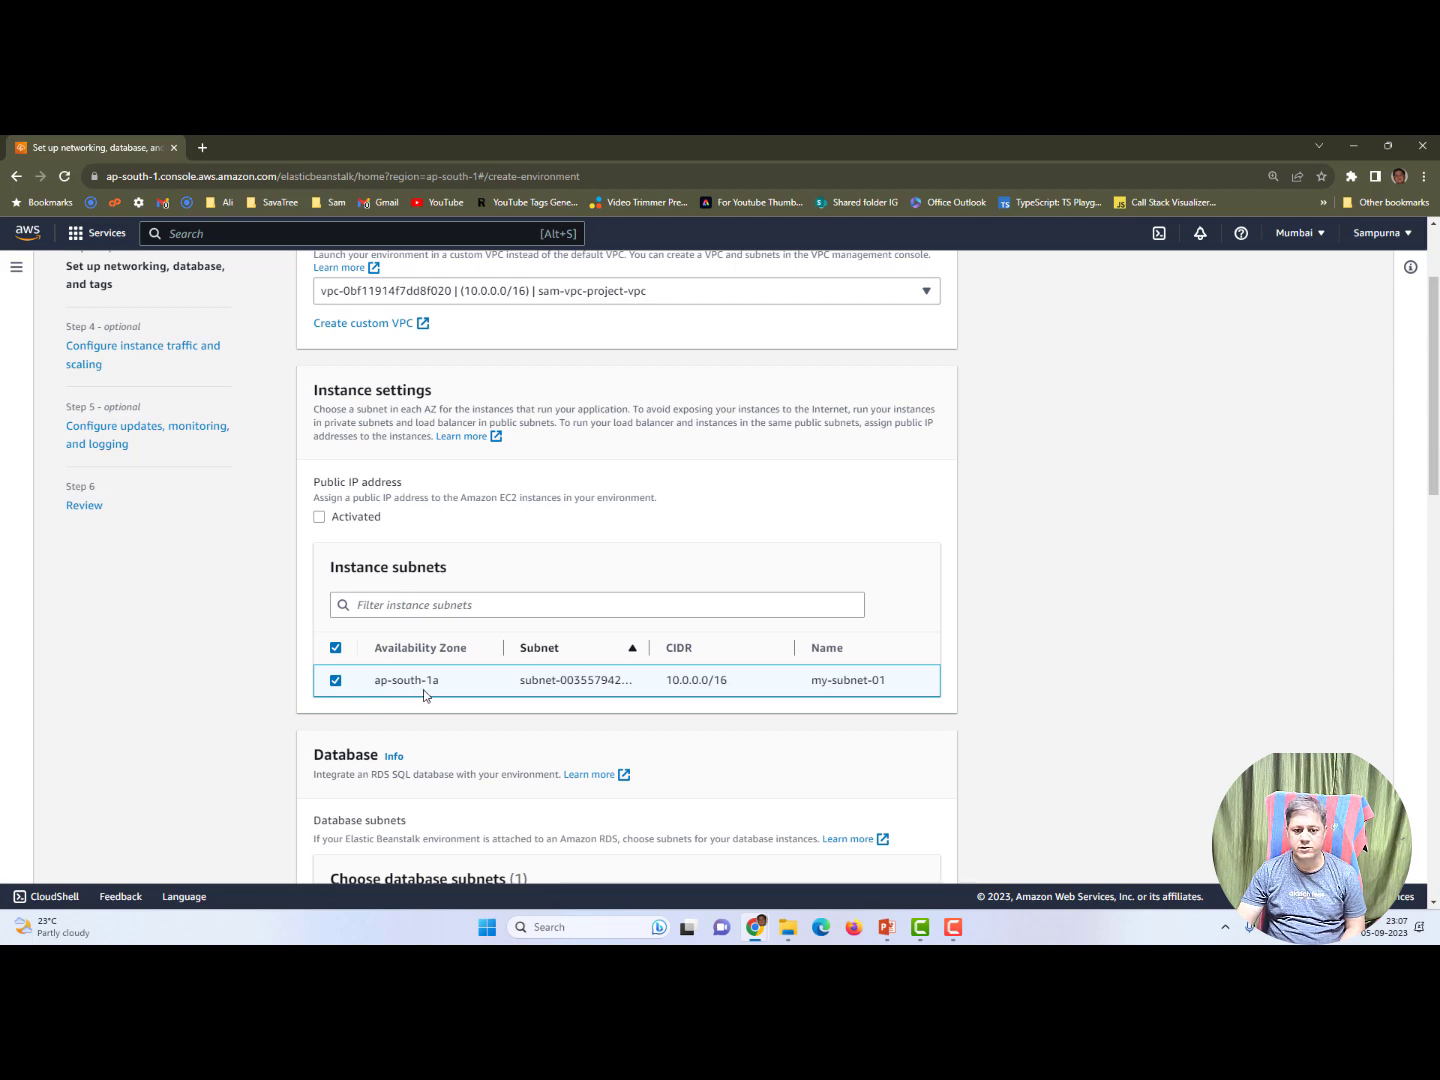
scroll(425, 692, down, 4)
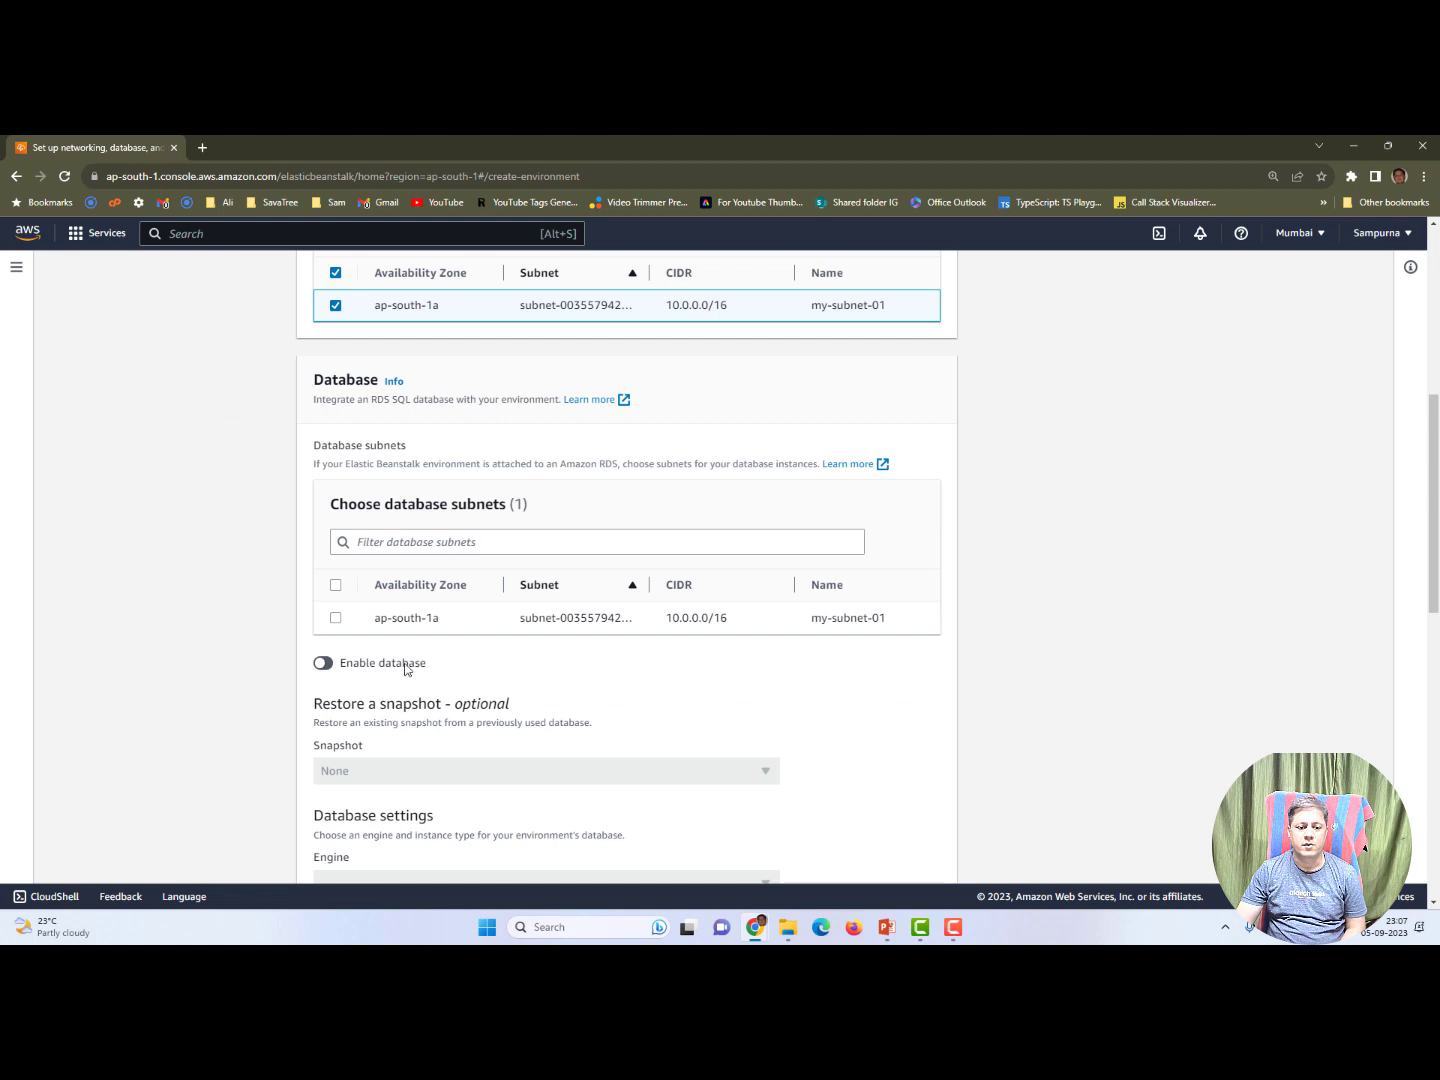
click(337, 620)
scroll(472, 676, down, 2)
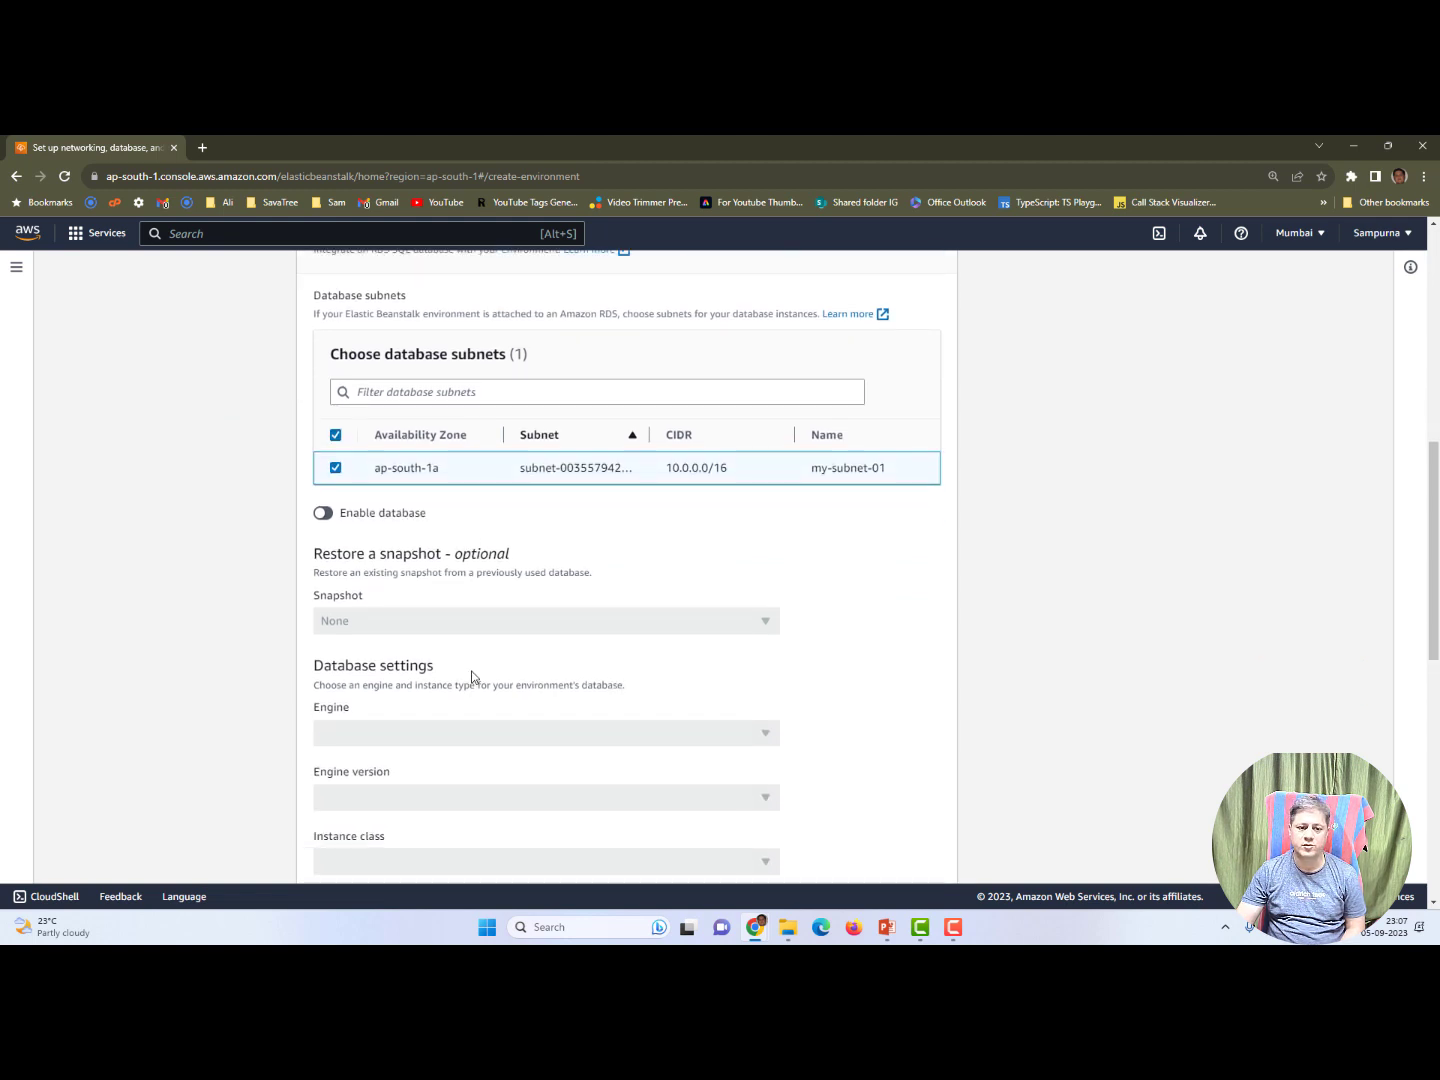
Enable the environment's database to examine its engine, instance class, storage and credential settings, and disable it again
scroll(437, 644, down, 7)
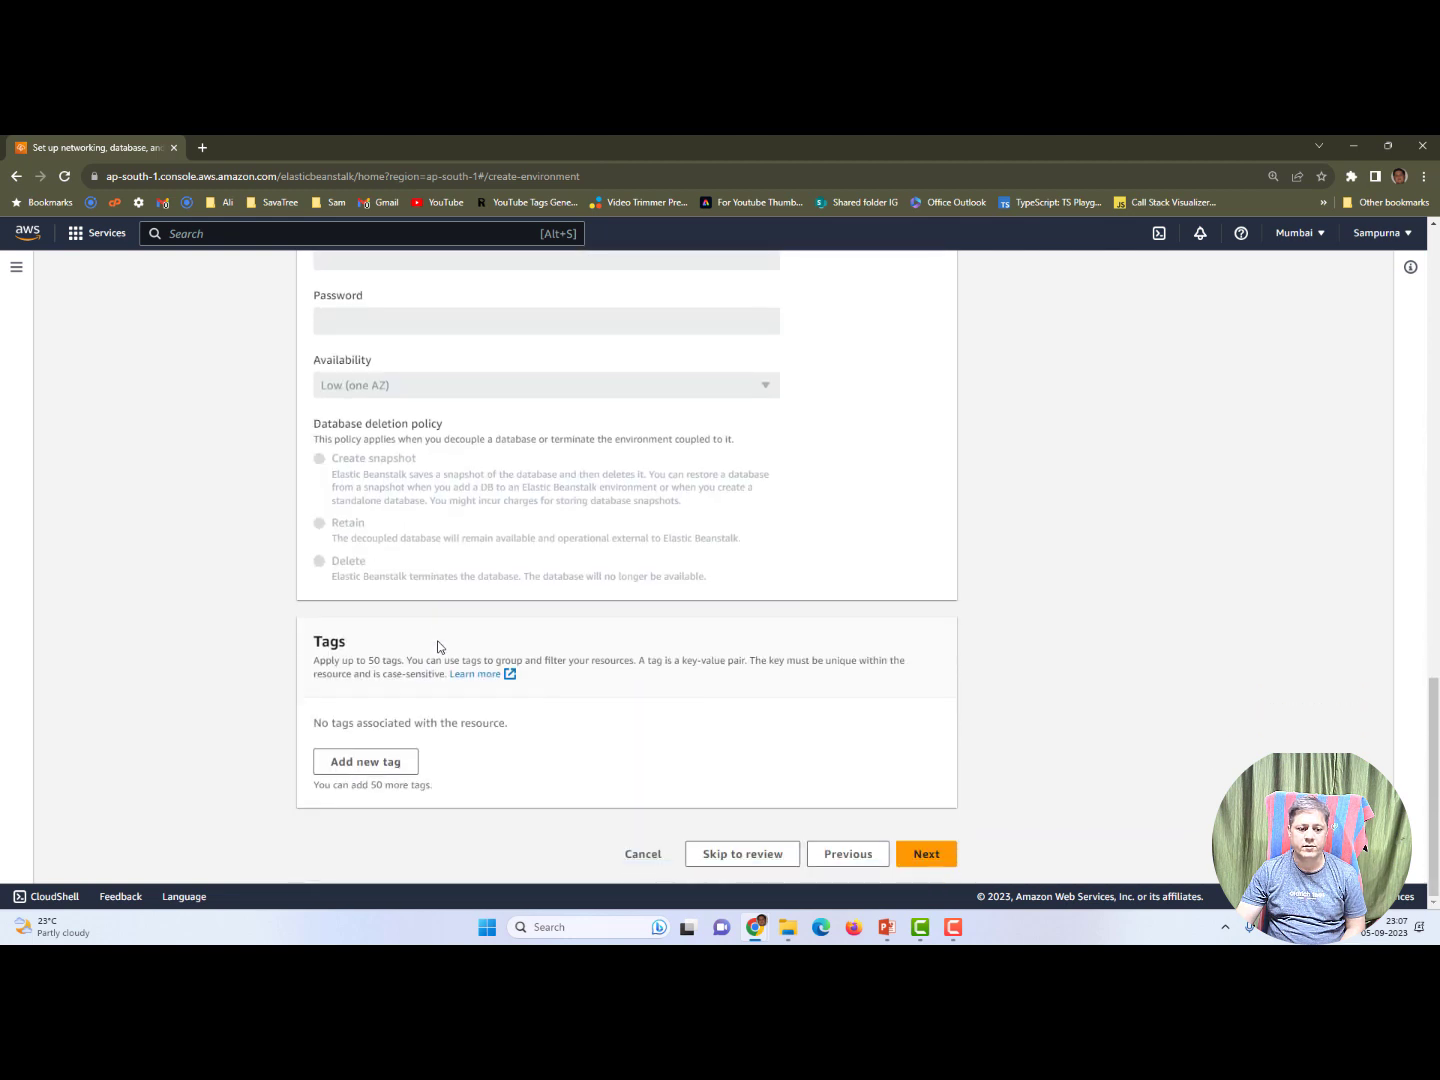
scroll(546, 672, up, 3)
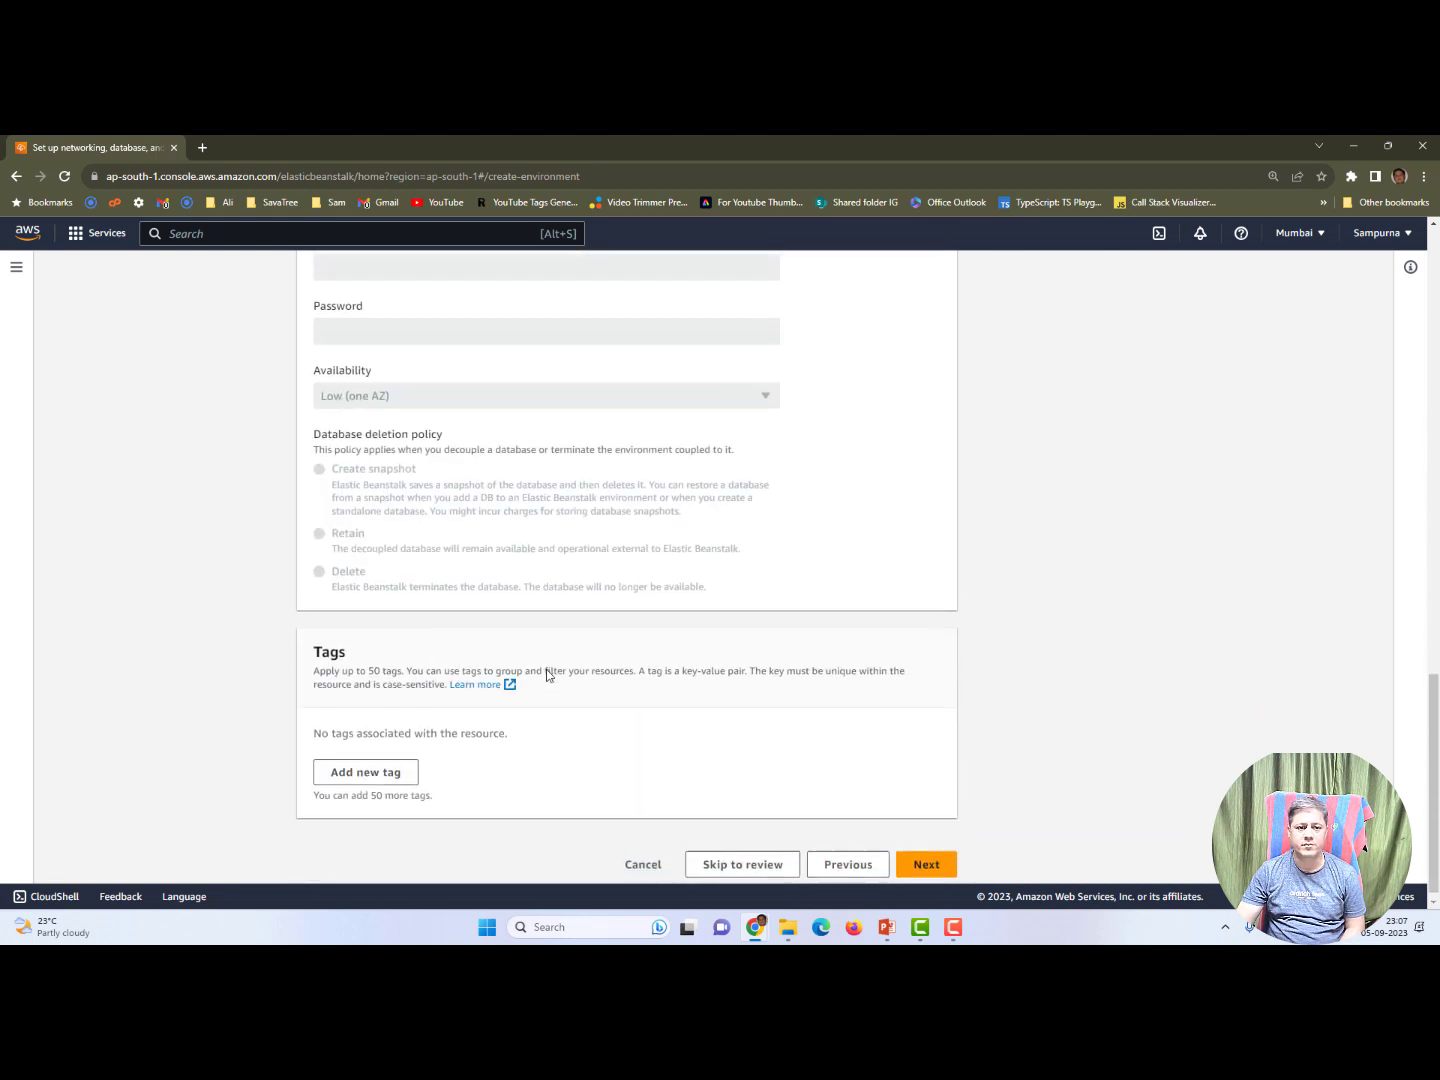
scroll(545, 671, up, 3)
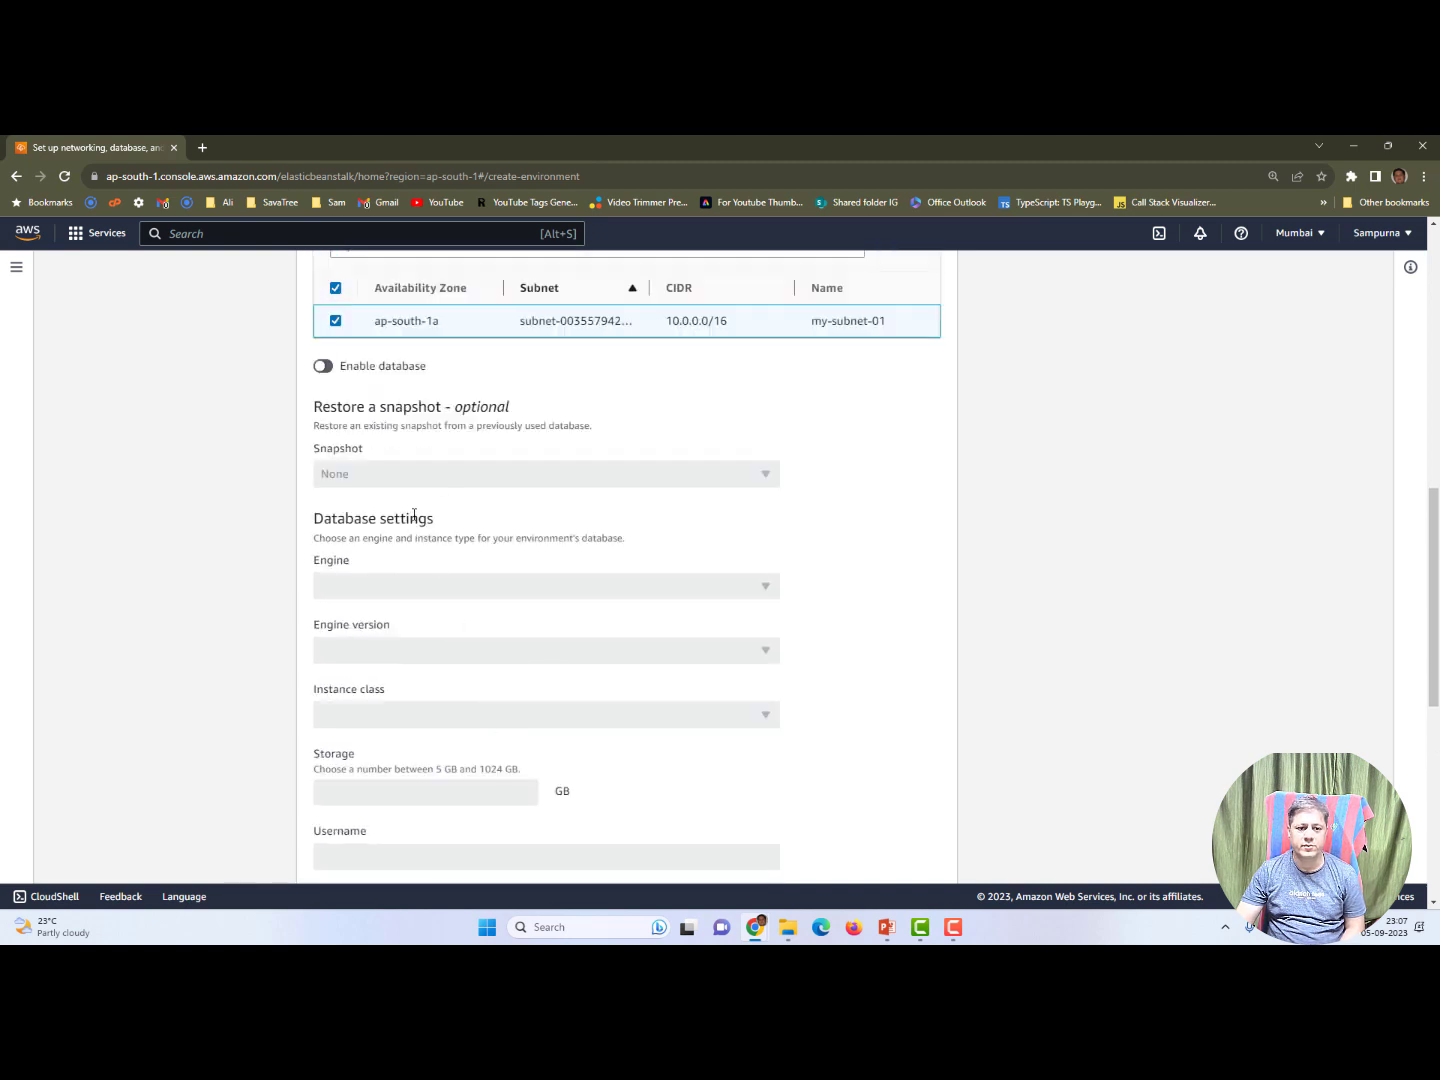
click(327, 369)
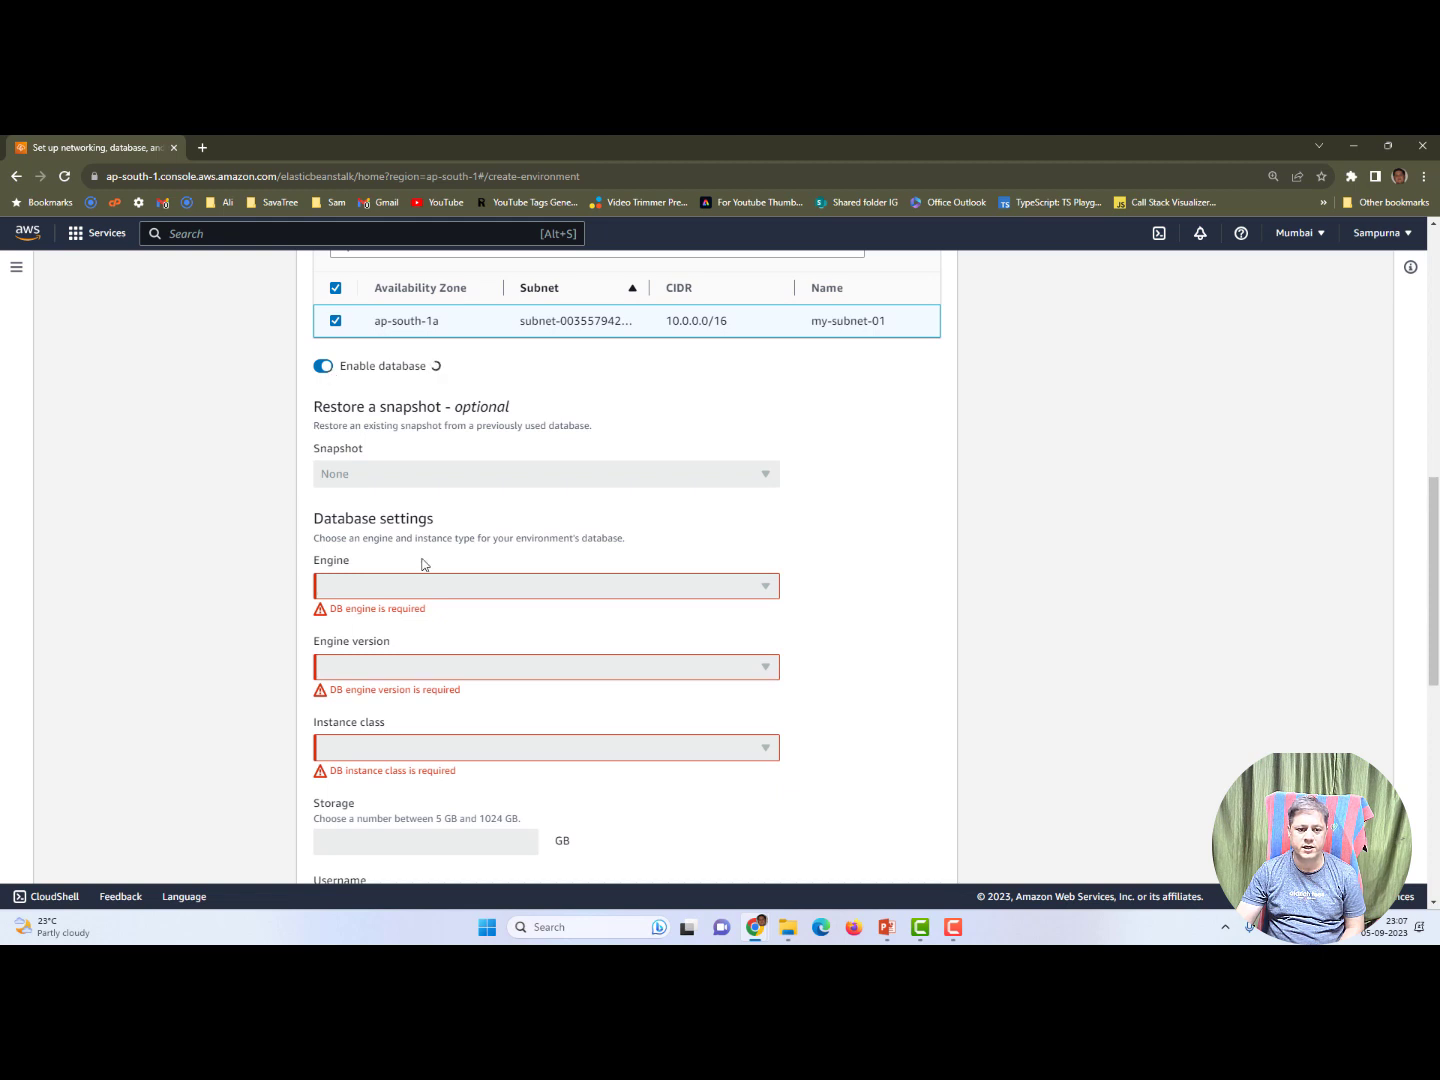
scroll(477, 842, down, 3)
scroll(477, 836, up, 3)
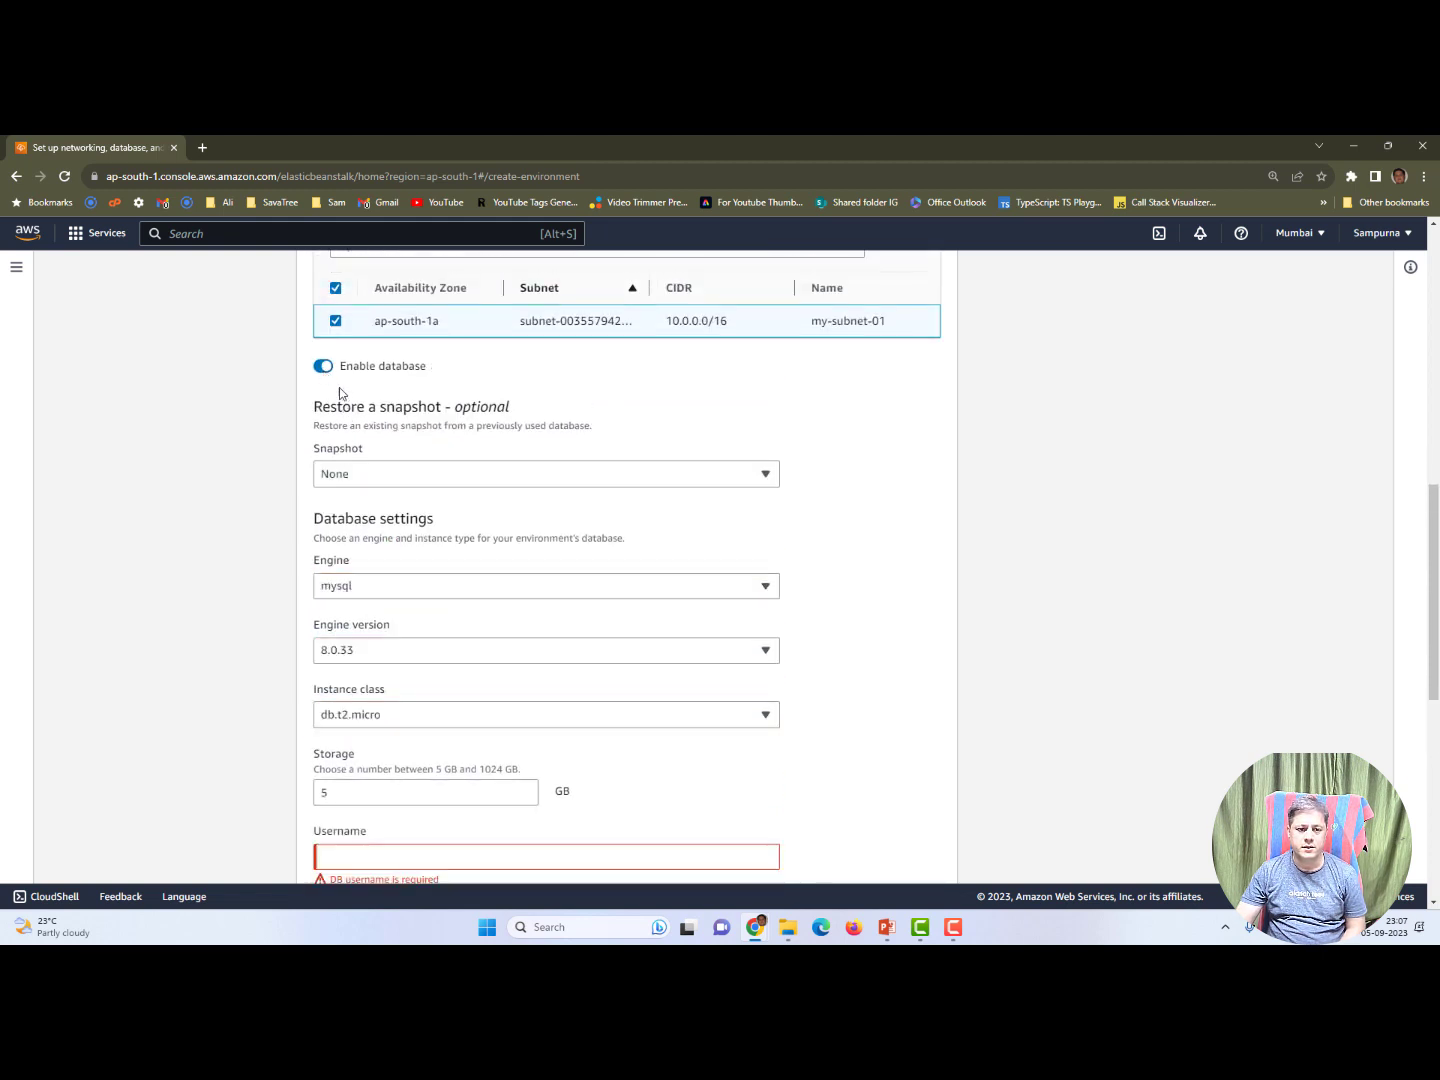
click(332, 369)
Try to continue from the networking, database, and tags configuration to the next wizard step without a database
scroll(839, 686, down, 3)
scroll(842, 690, down, 5)
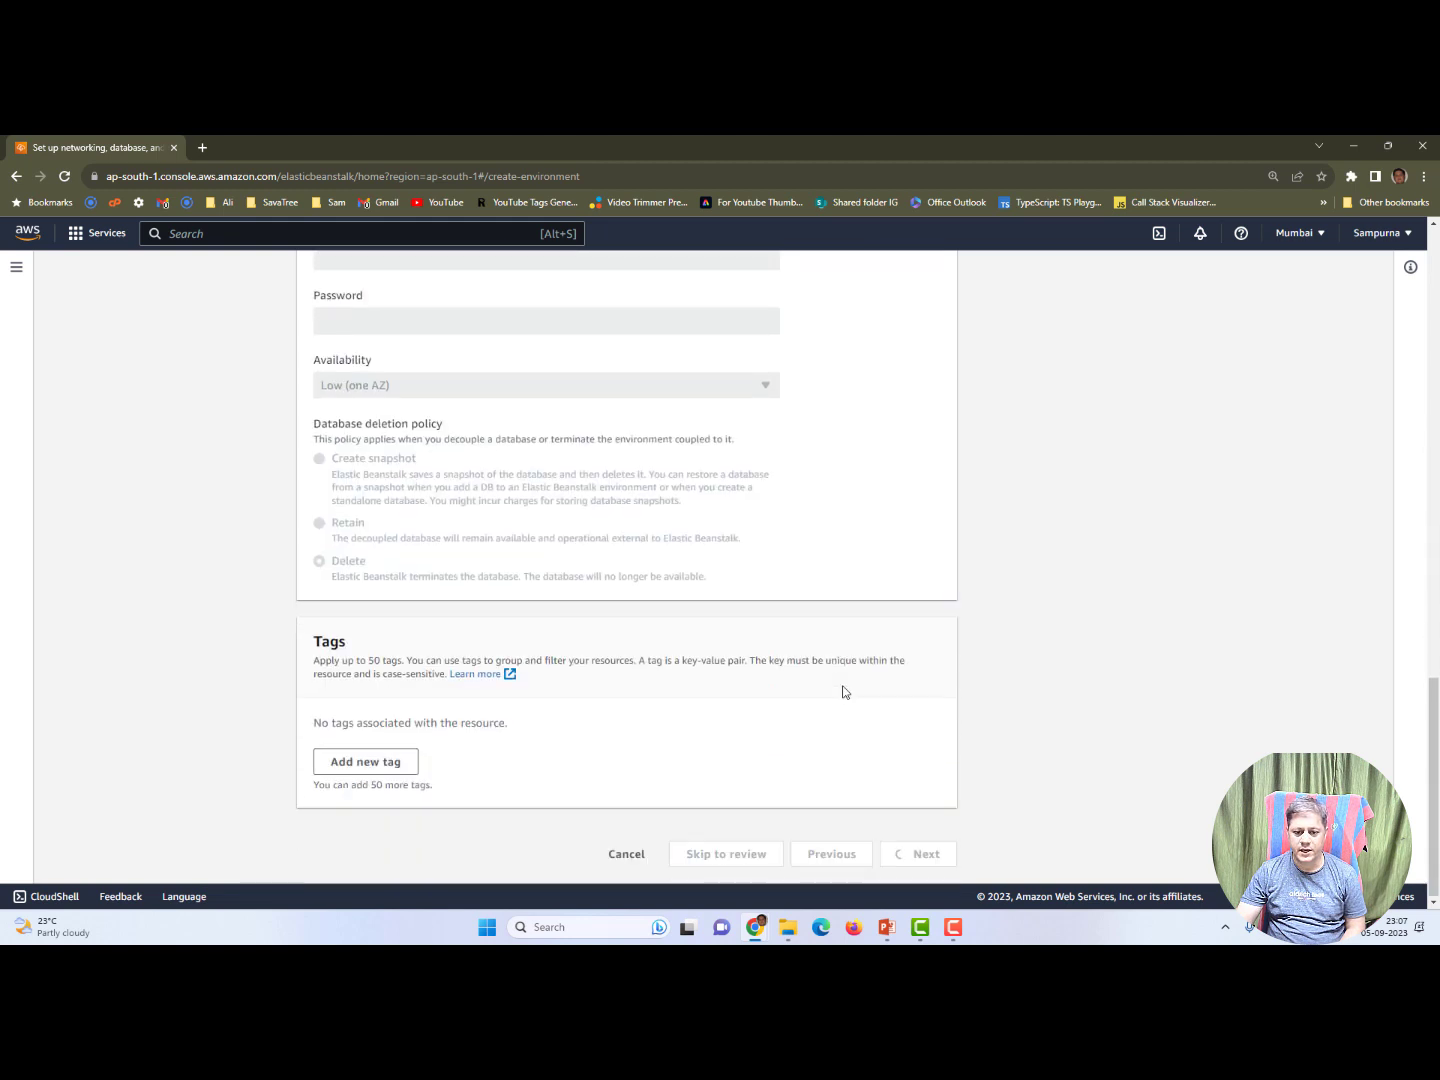
click(921, 852)
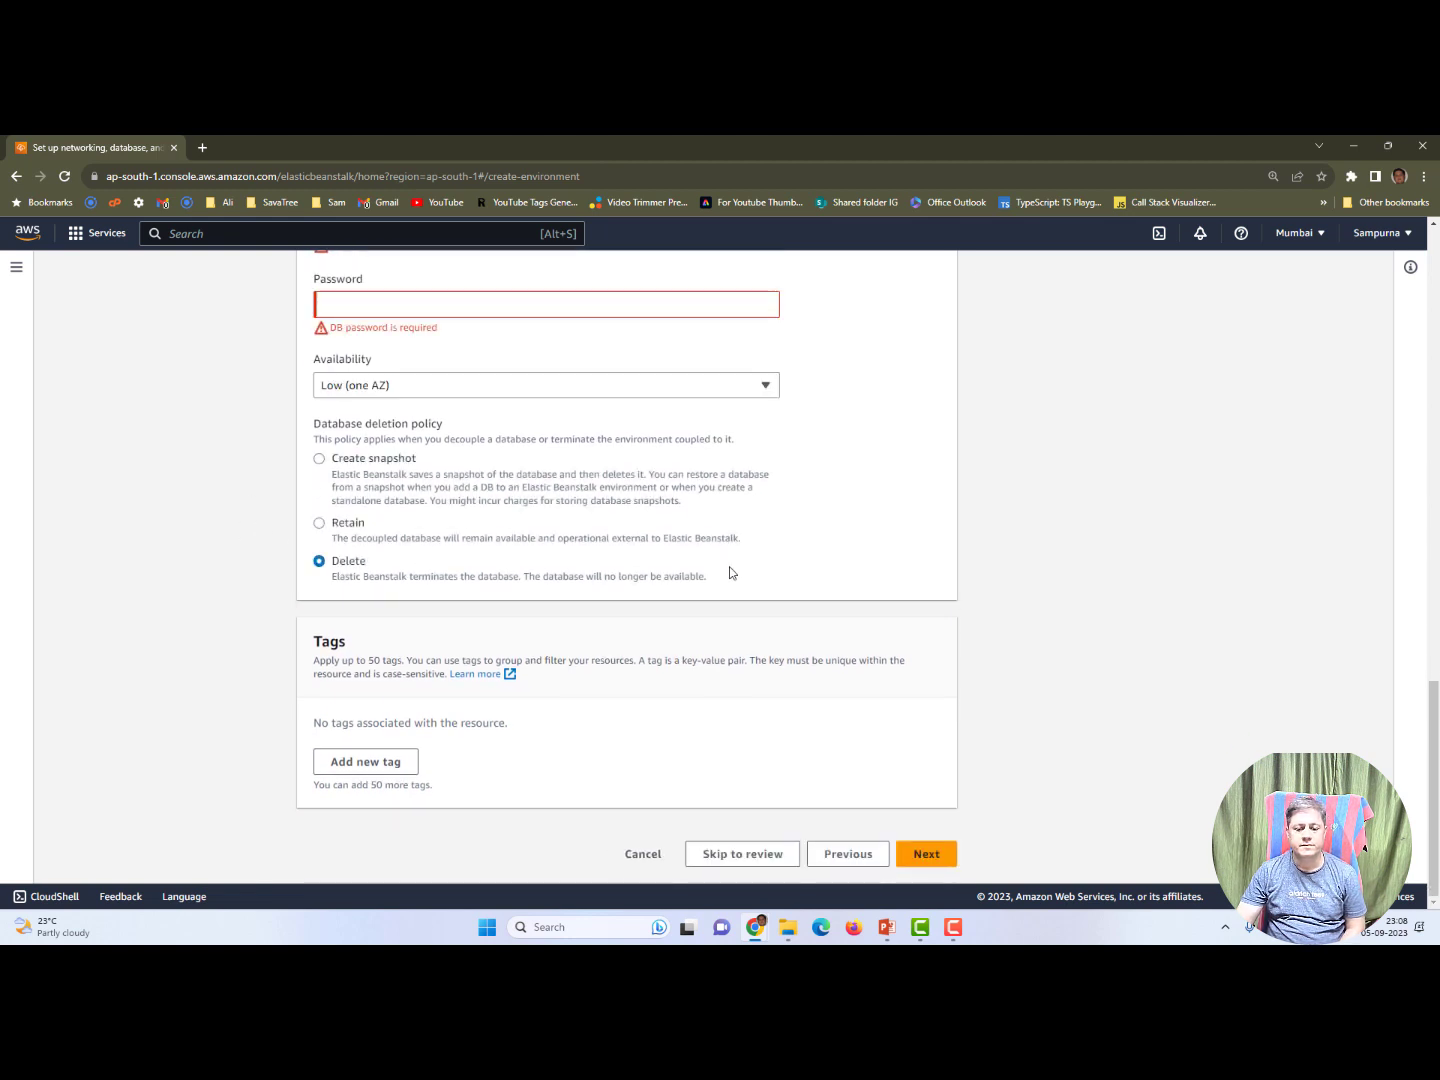
scroll(732, 573, up, 4)
scroll(731, 572, up, 4)
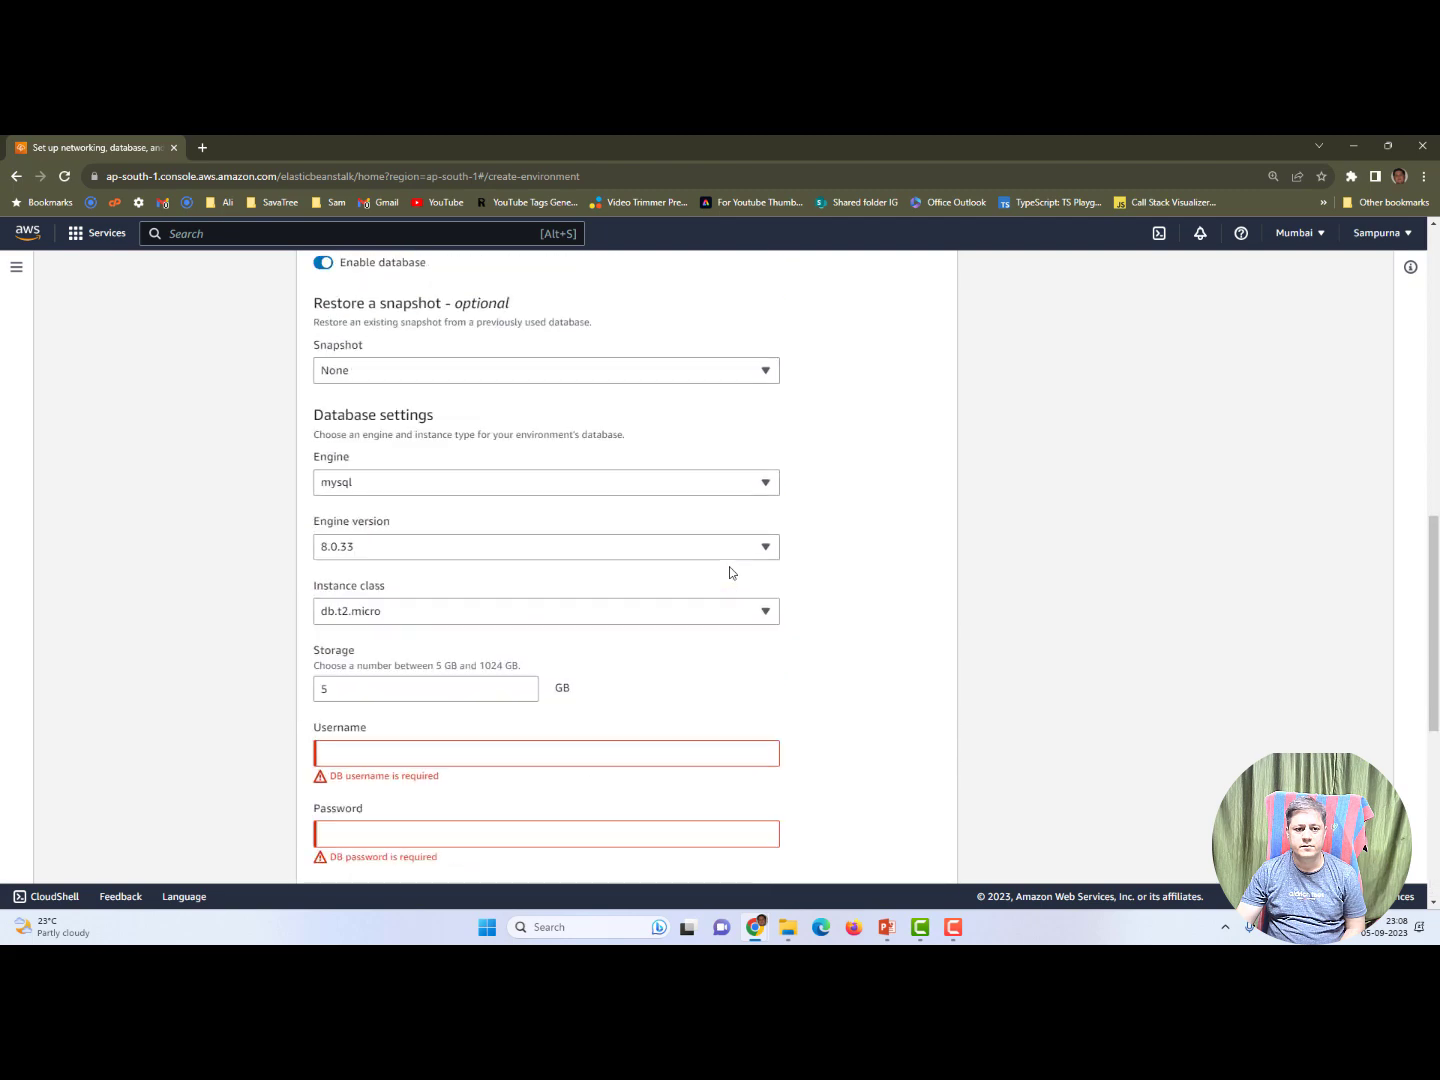
scroll(643, 627, down, 6)
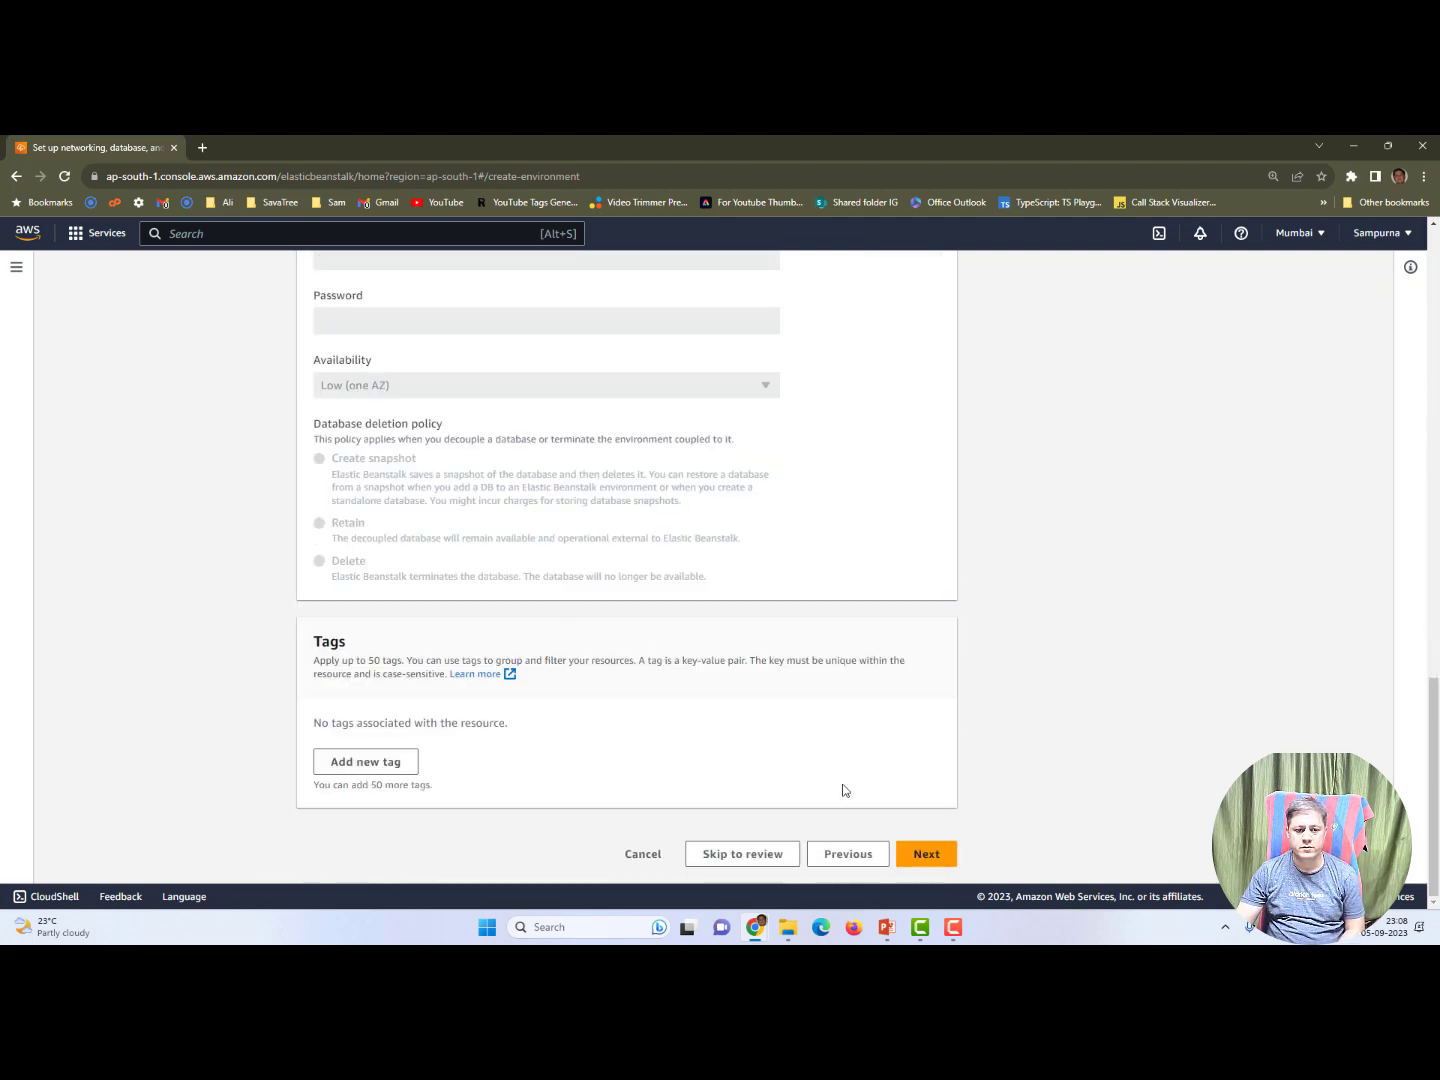
click(926, 853)
scroll(697, 708, up, 5)
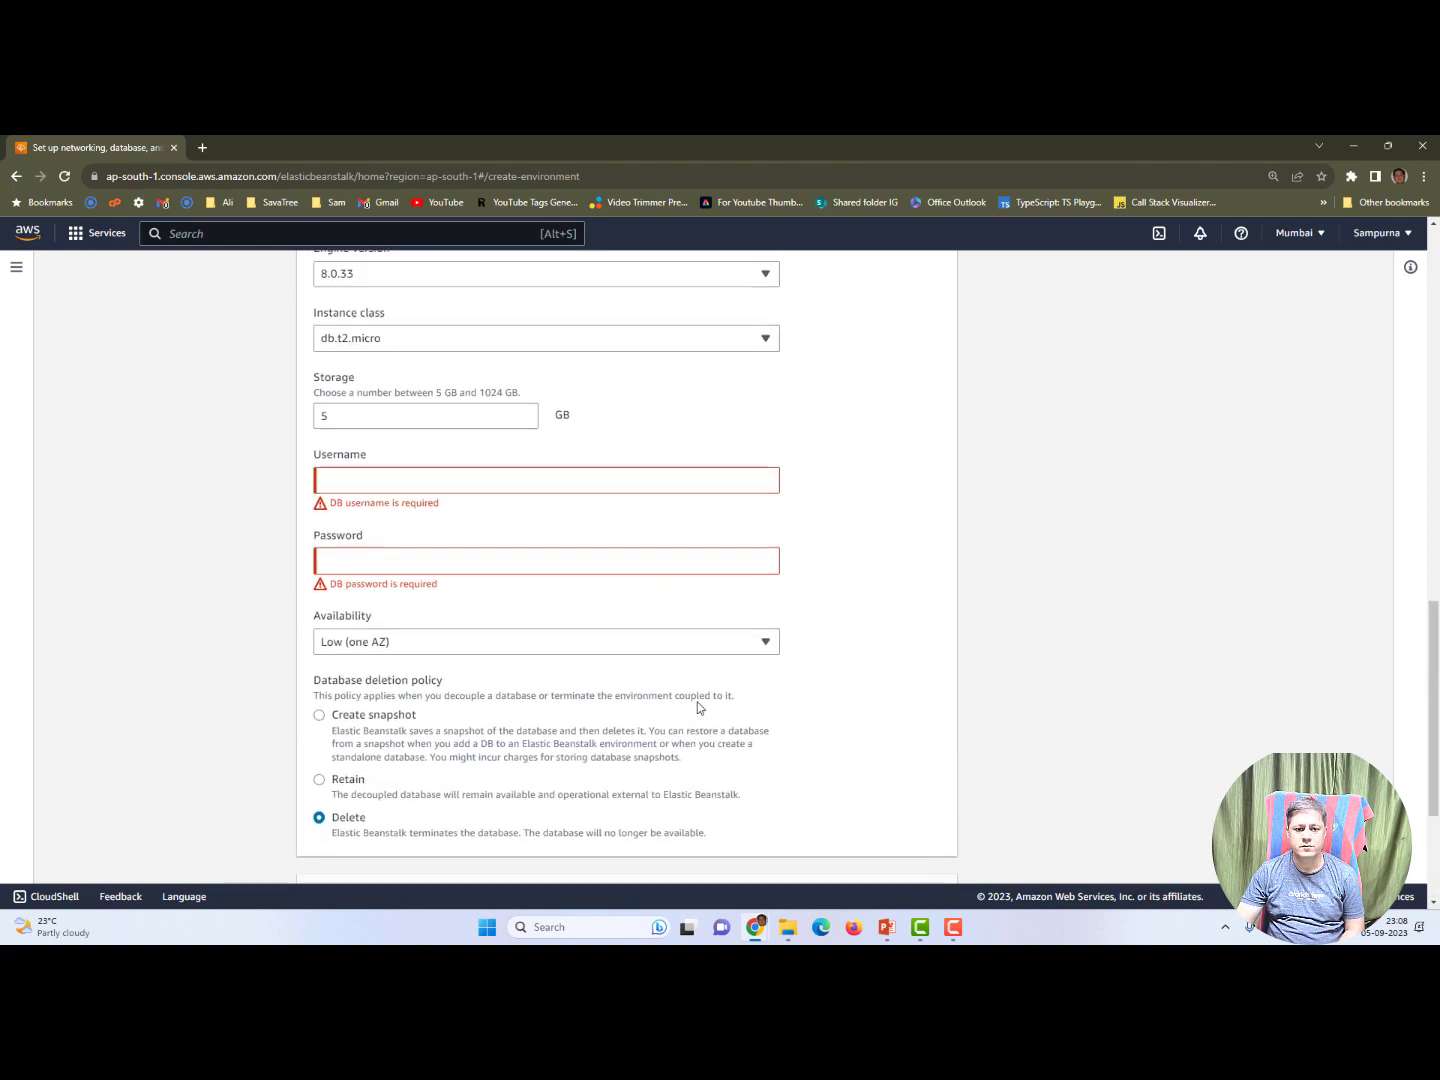
Examine the remaining optional wizard steps, the database error notice, and the database and tags sections of the networking configuration
scroll(698, 708, up, 9)
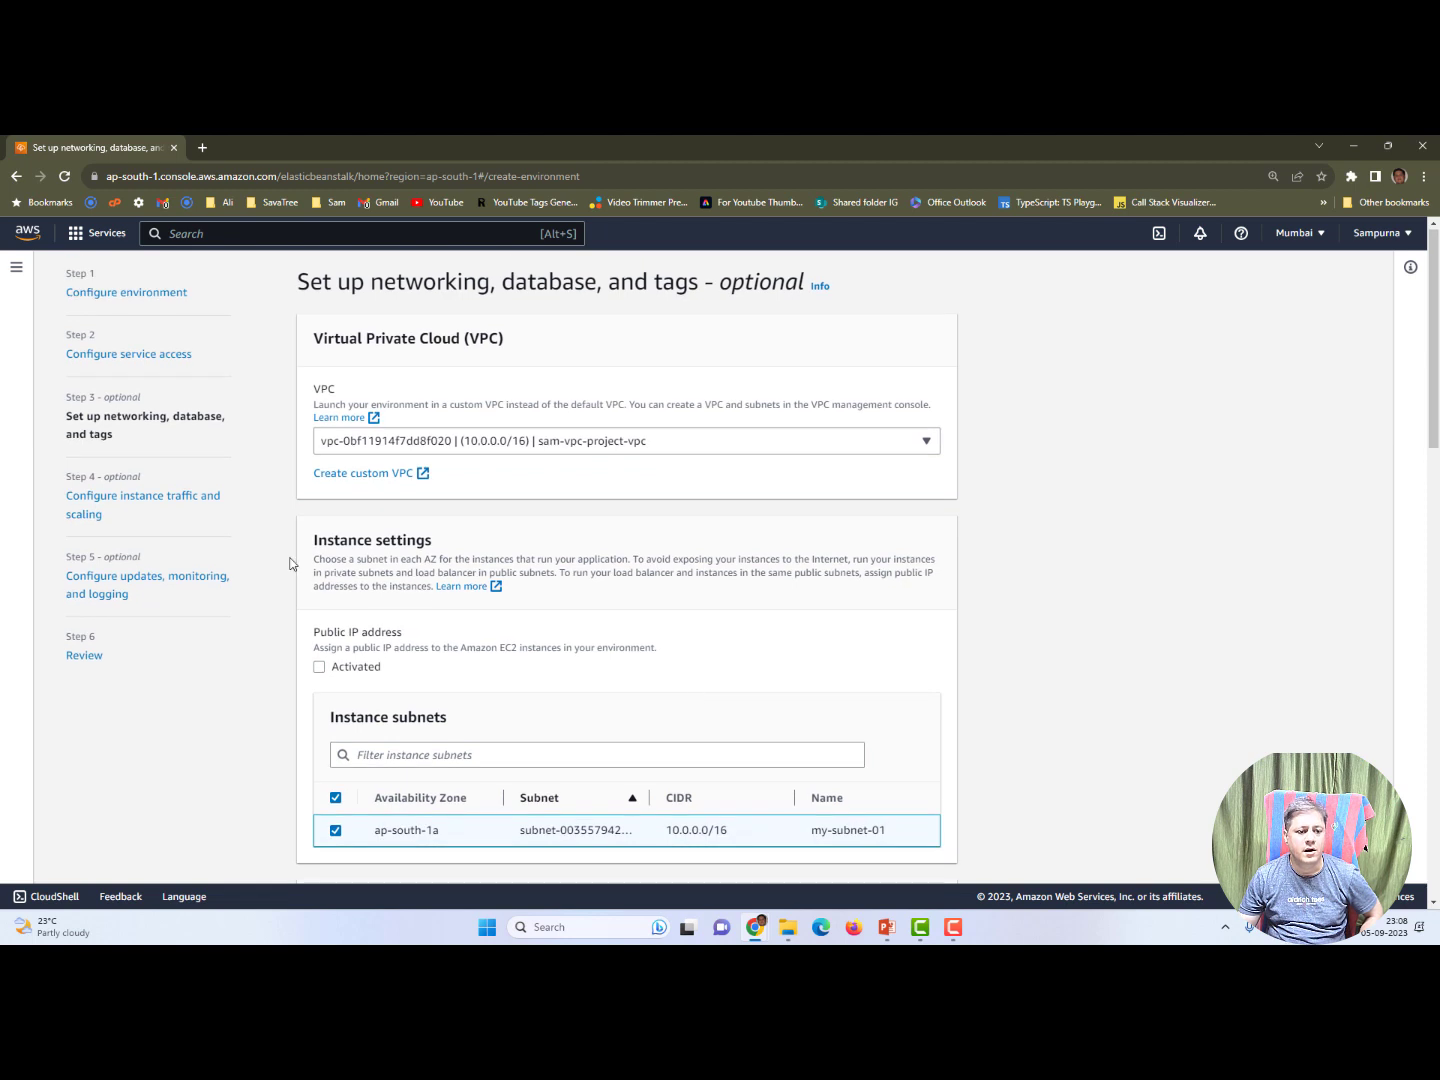
triple_click(52, 498)
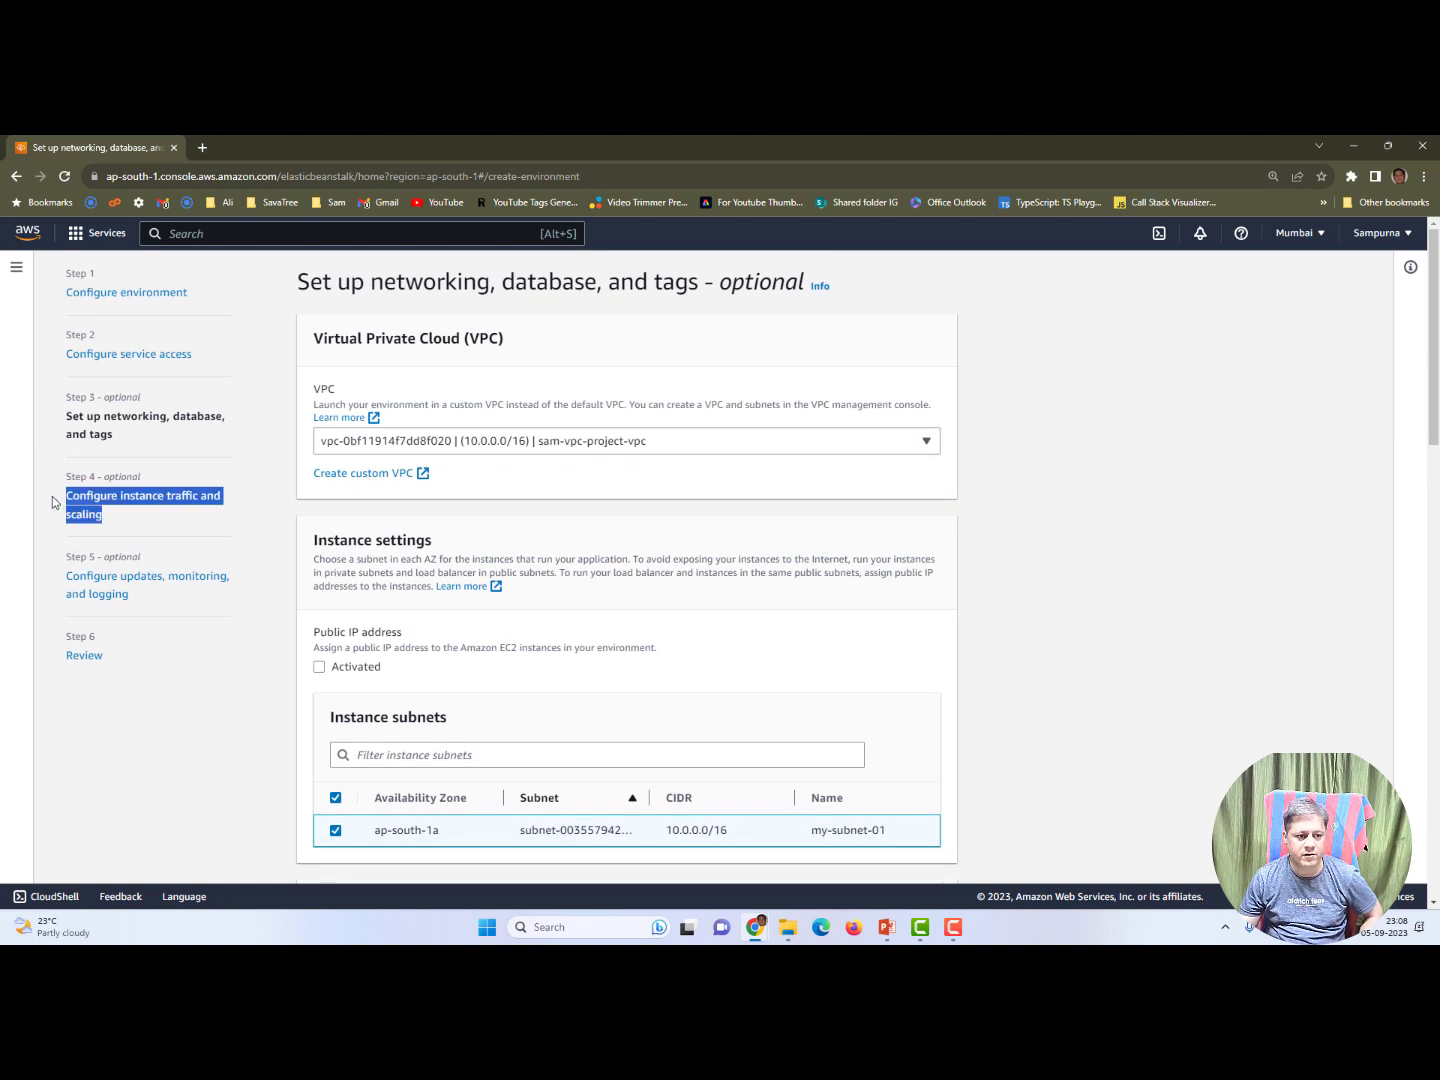
click(53, 497)
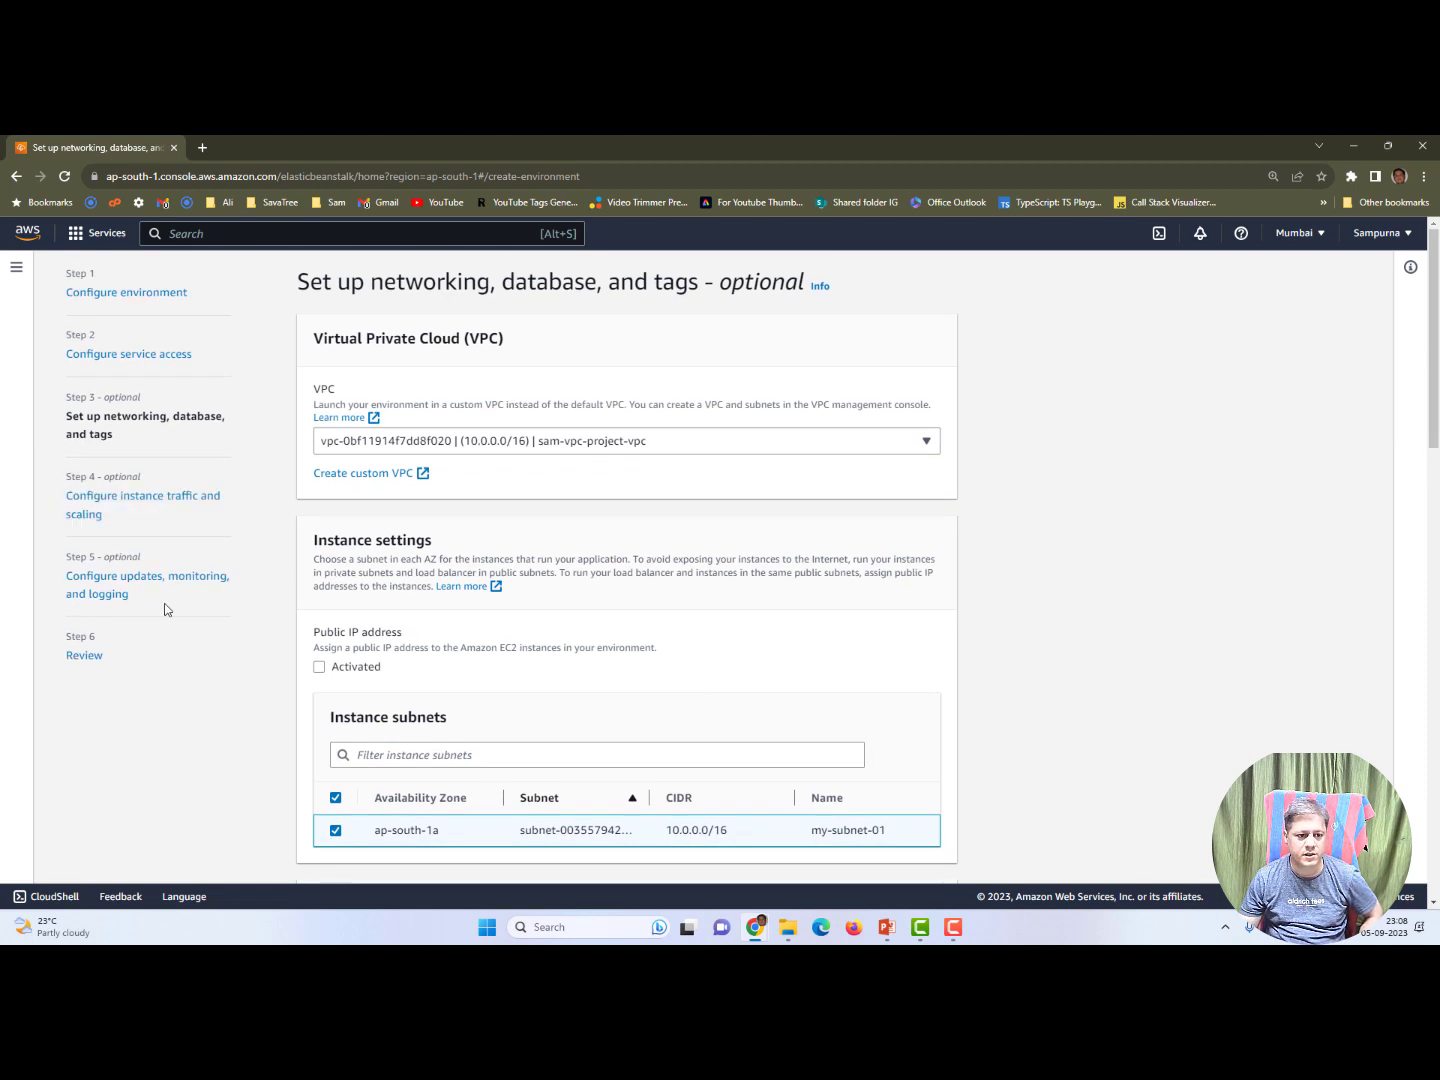
drag(126, 591, 58, 577)
click(56, 575)
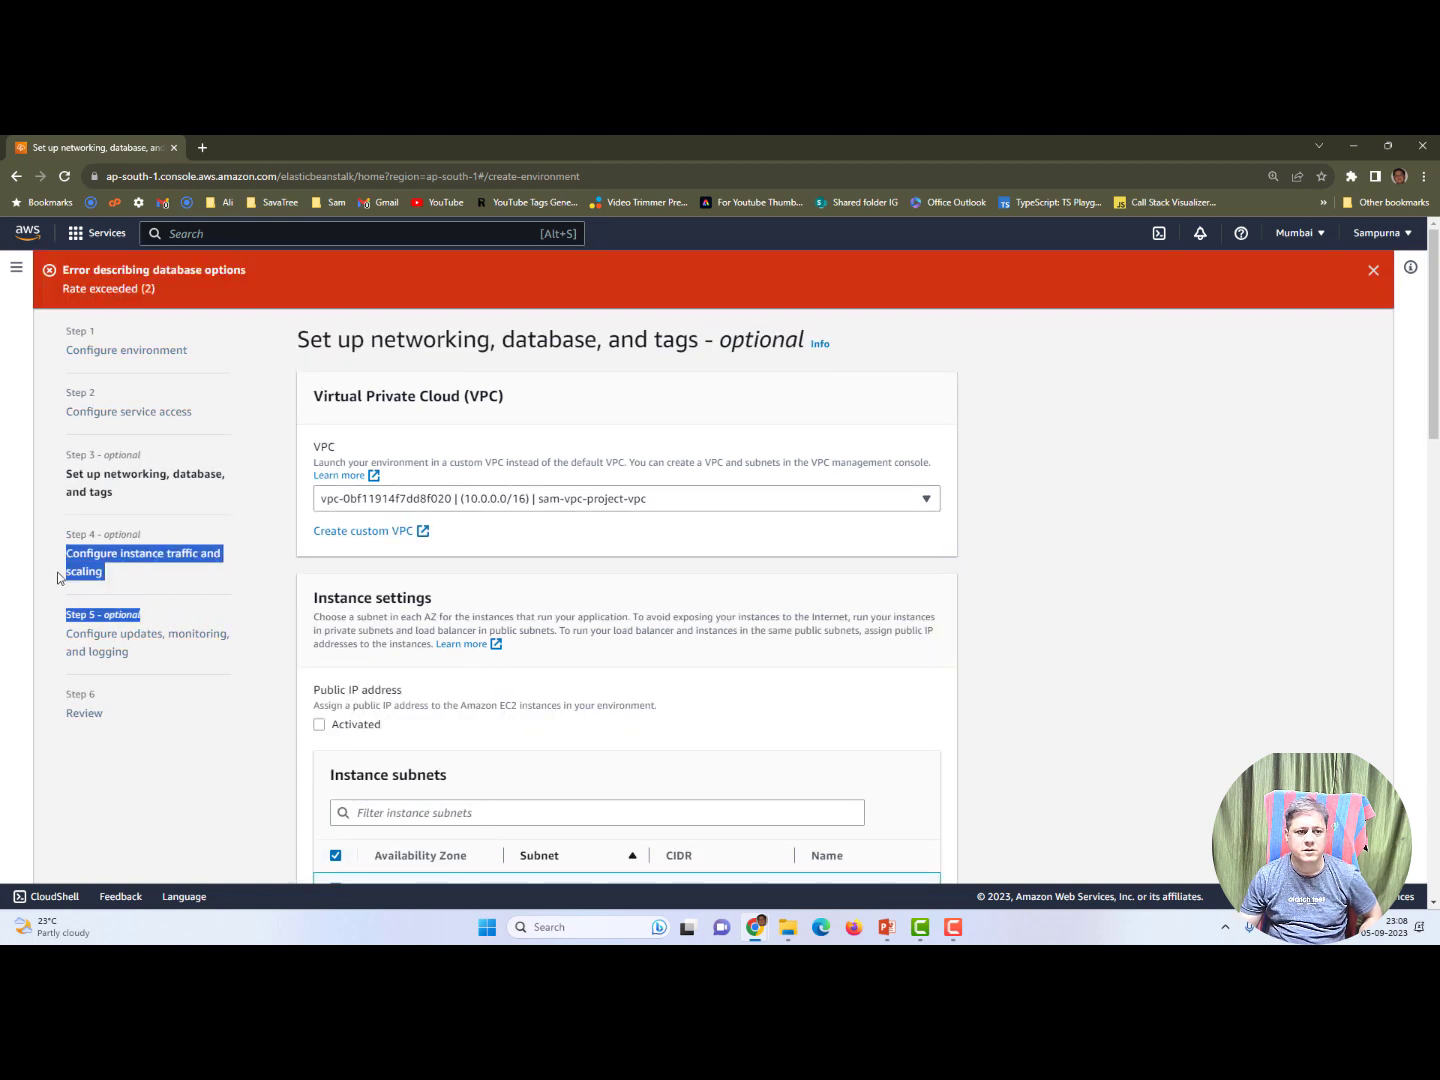
drag(61, 271, 178, 270)
scroll(1180, 658, down, 9)
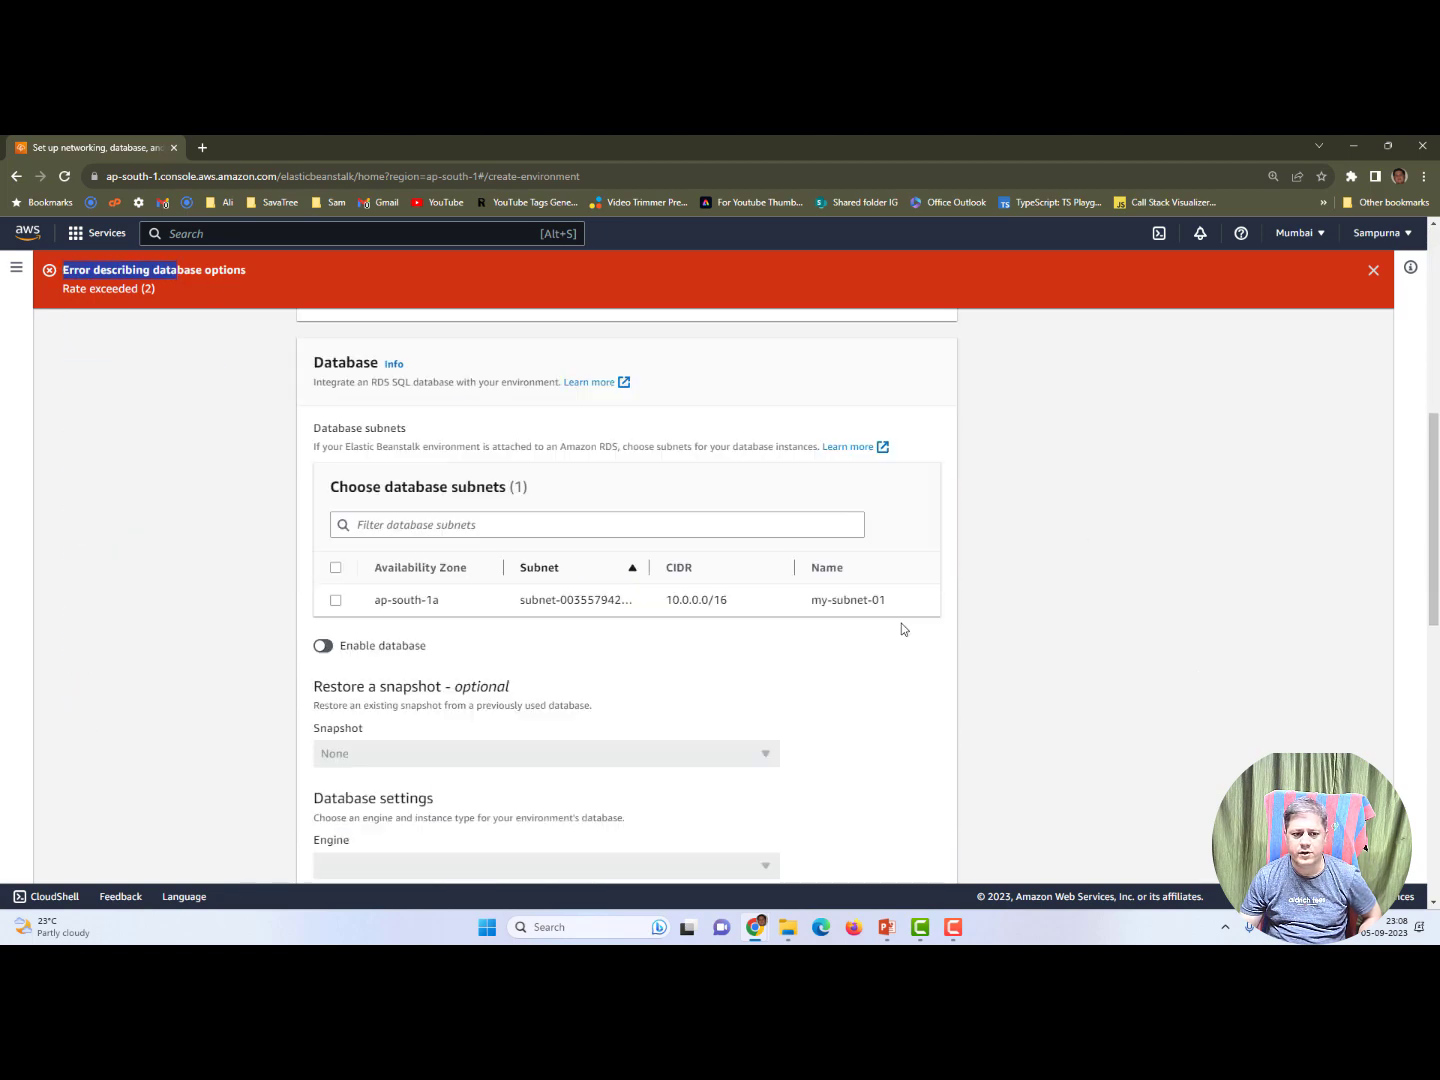
scroll(722, 637, up, 10)
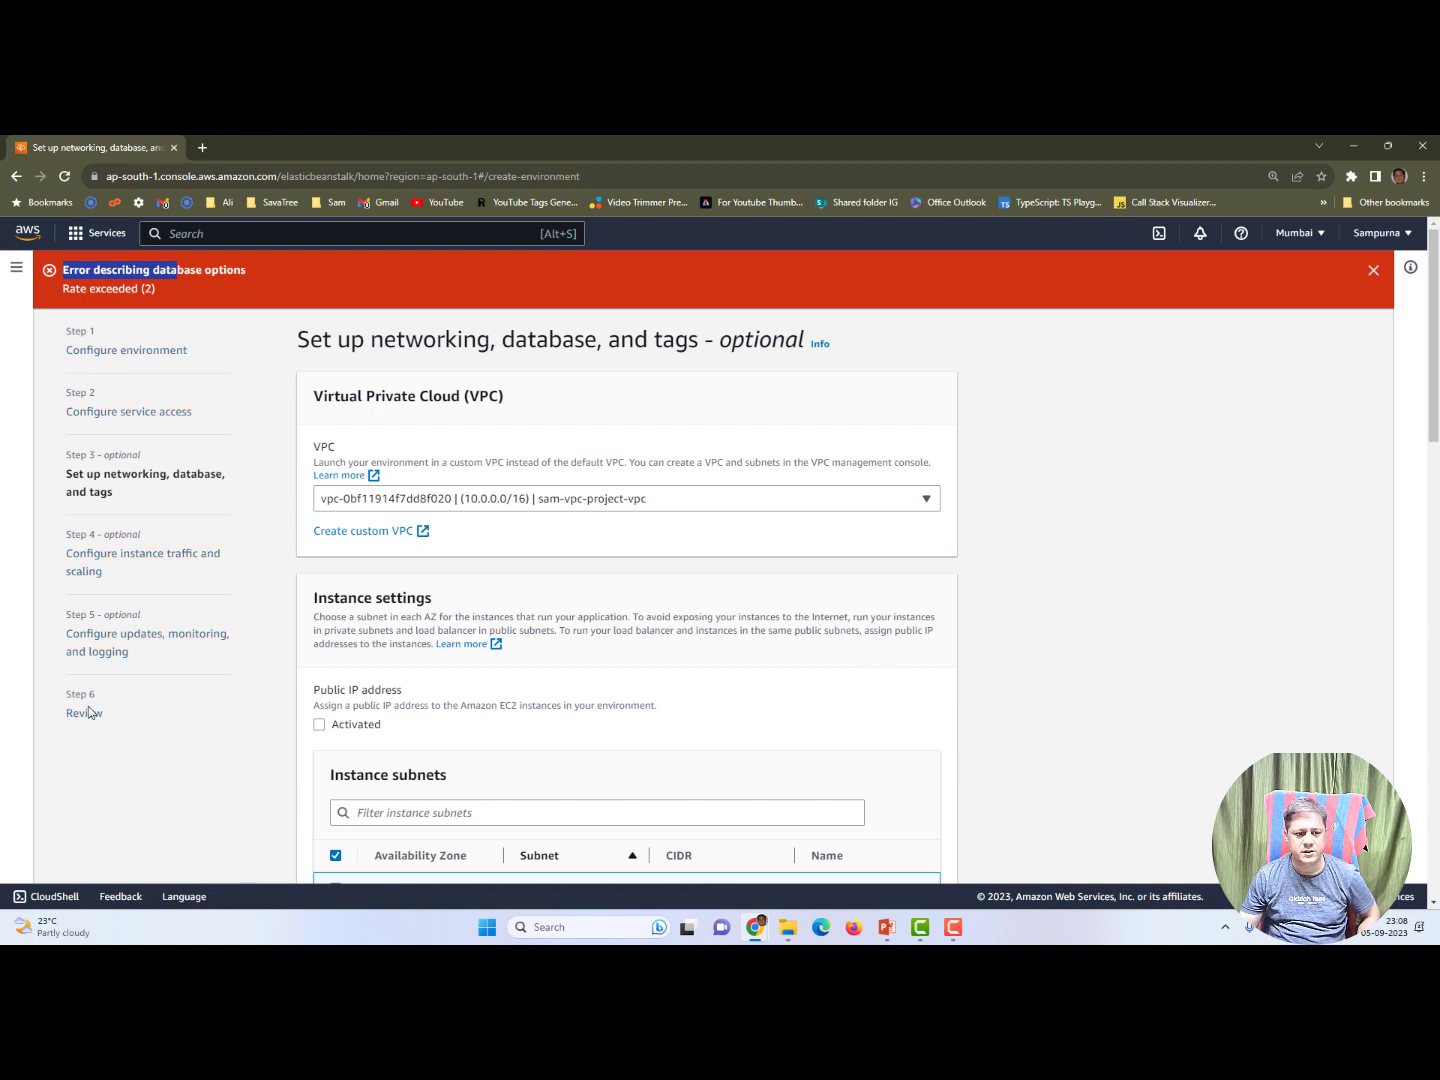
scroll(869, 742, down, 15)
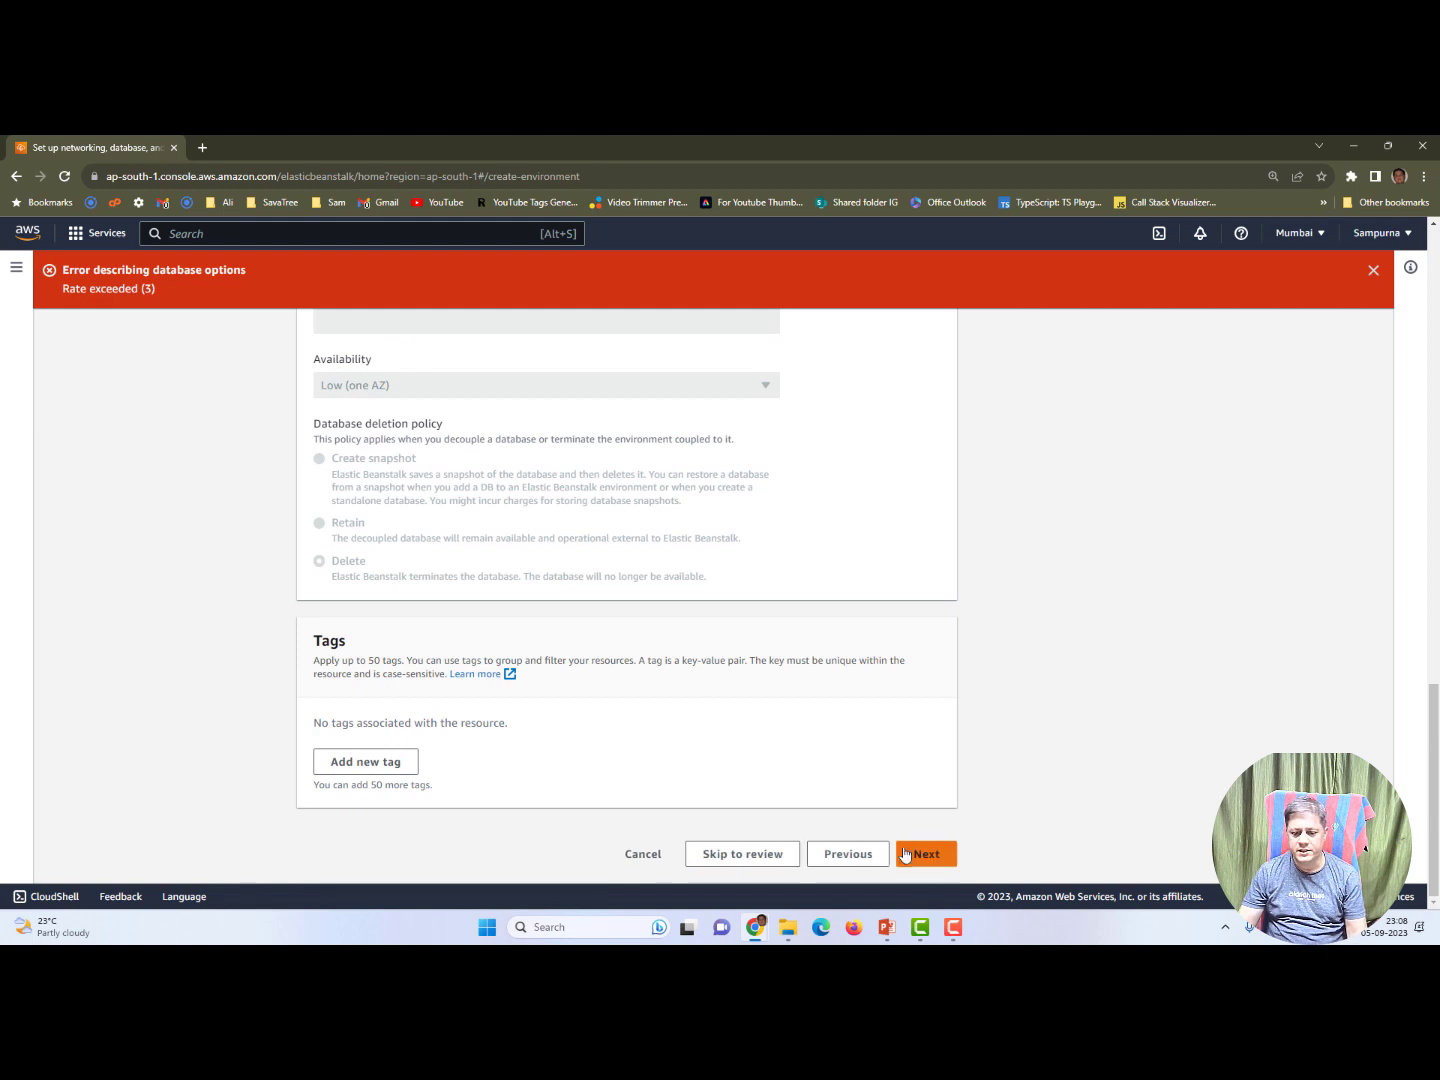
Switch to the 02 AWS Compute Services PowerPoint presentation and present the Elastic Beanstalk Key Concepts slide full screen
click(883, 930)
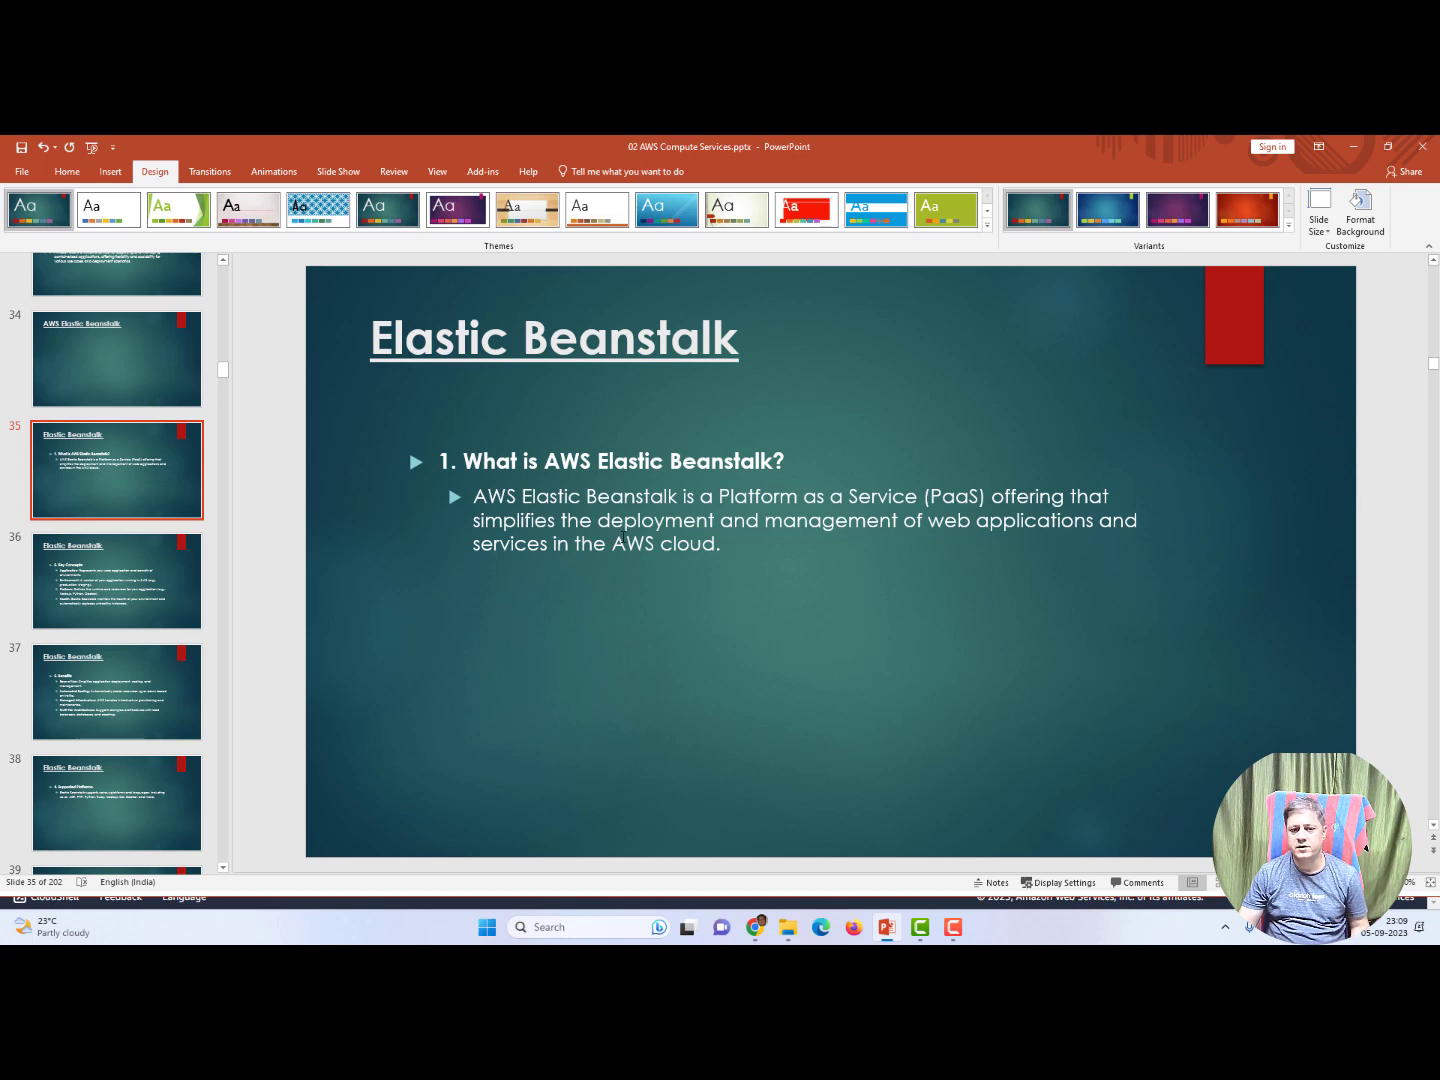
click(157, 591)
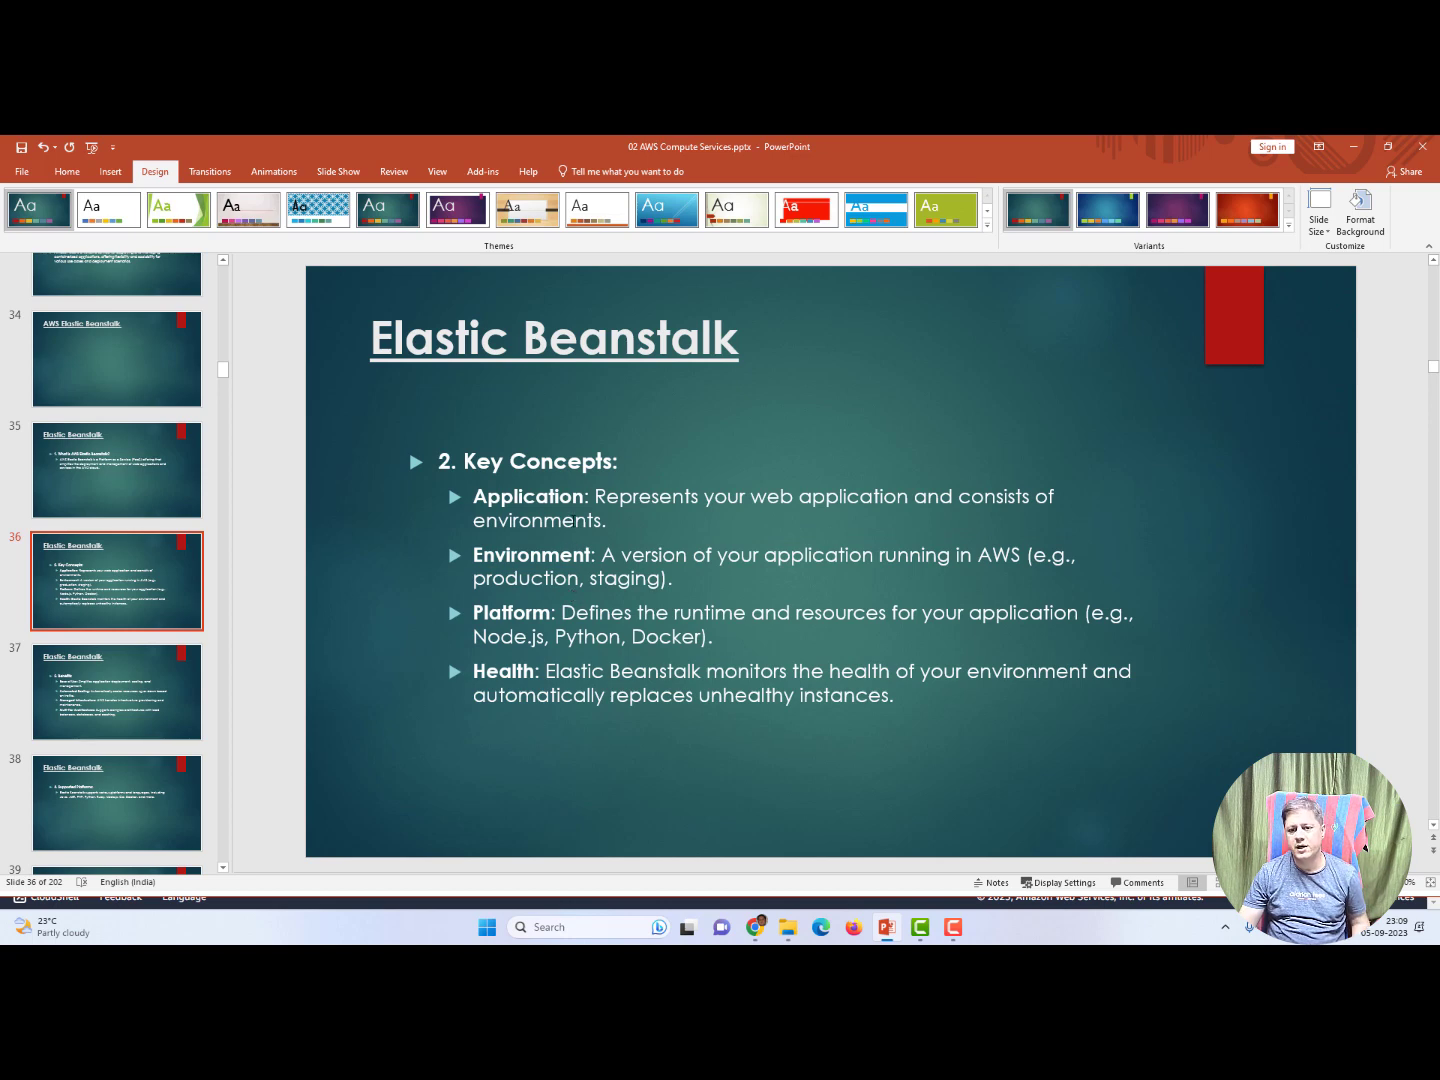
drag(597, 496, 630, 515)
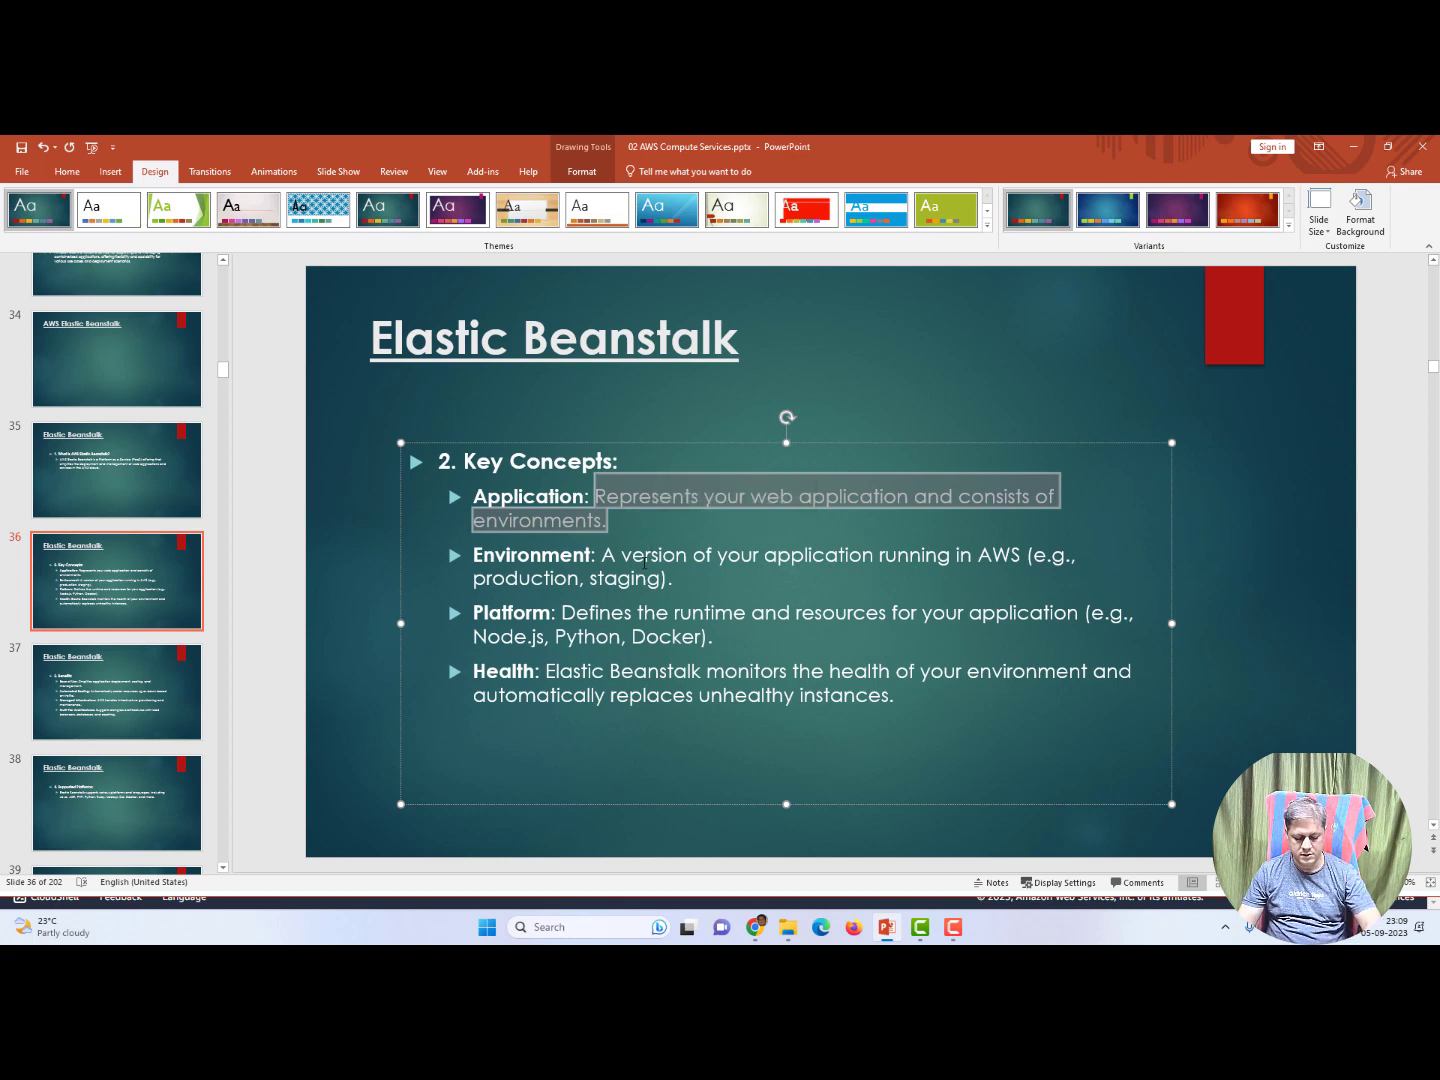
key(shift+F5)
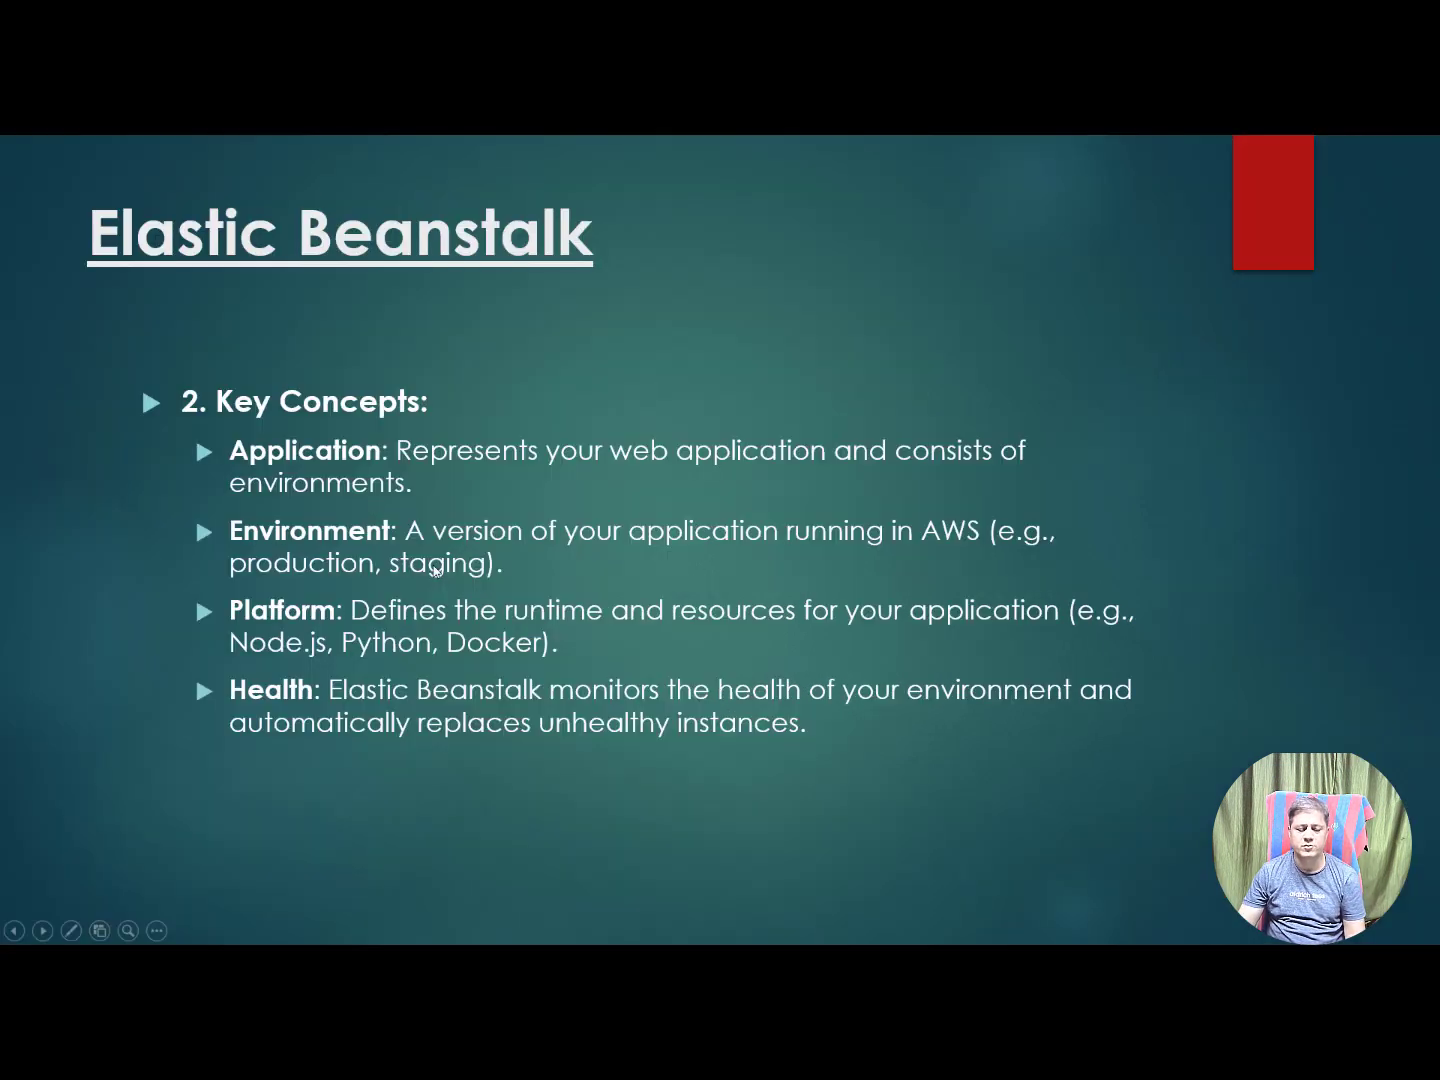